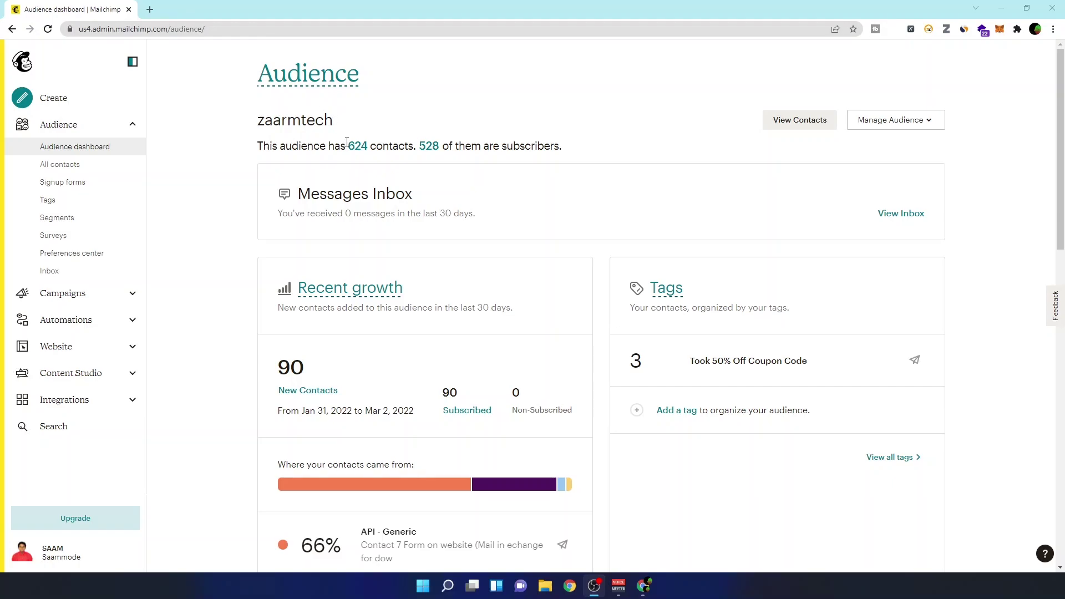
Note the audience's 624 contacts count and open the full contact list
drag(345, 145, 397, 145)
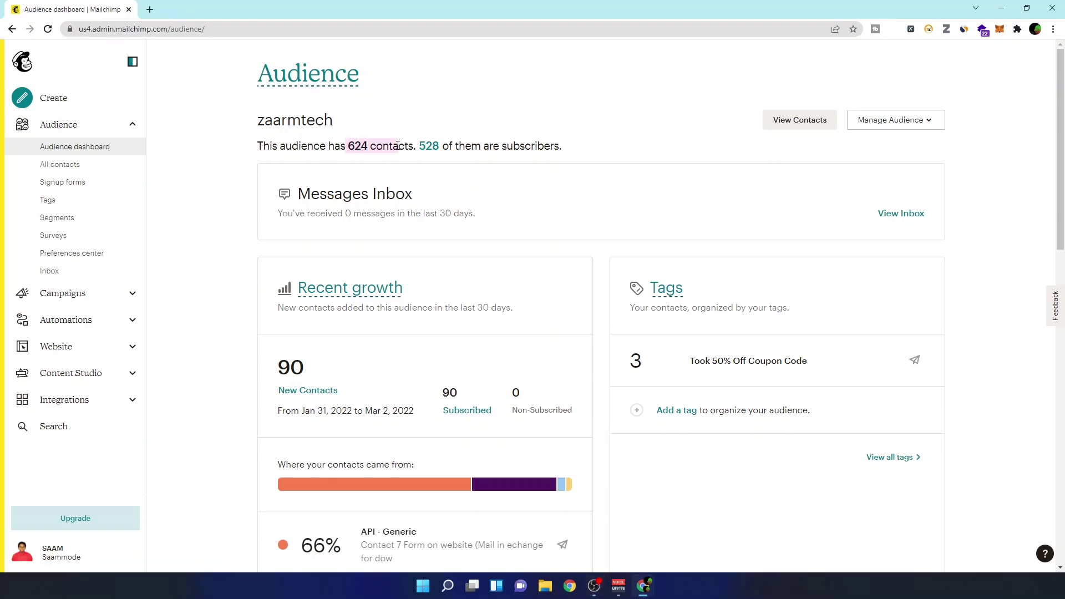
click(411, 121)
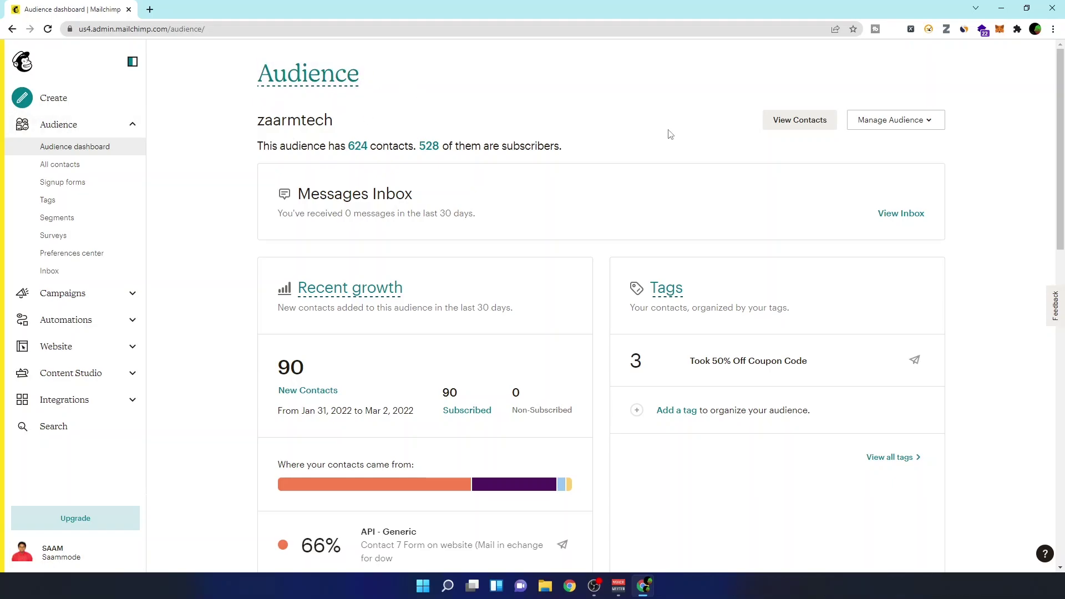
click(805, 127)
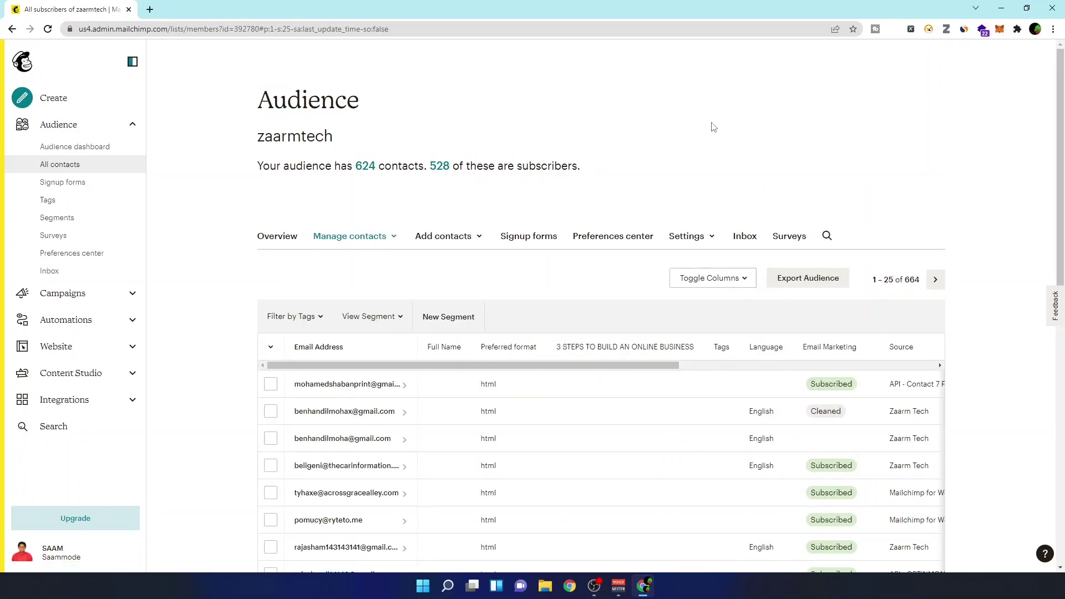
Open the Create a segment form with its default Email marketing status condition
click(319, 317)
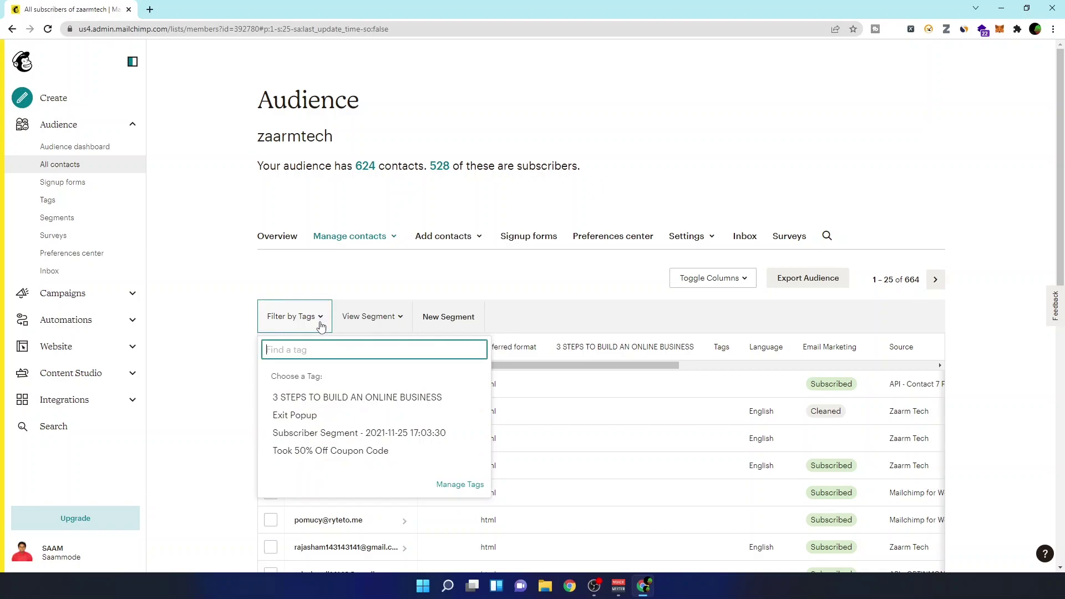
click(321, 324)
click(449, 316)
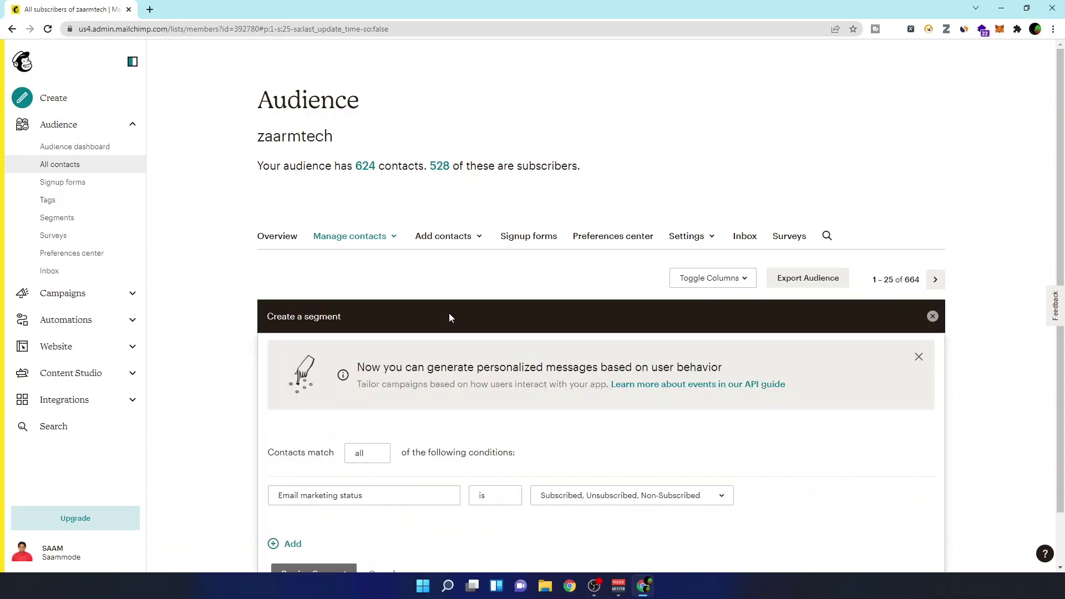
click(398, 321)
scroll(592, 213, down, 1)
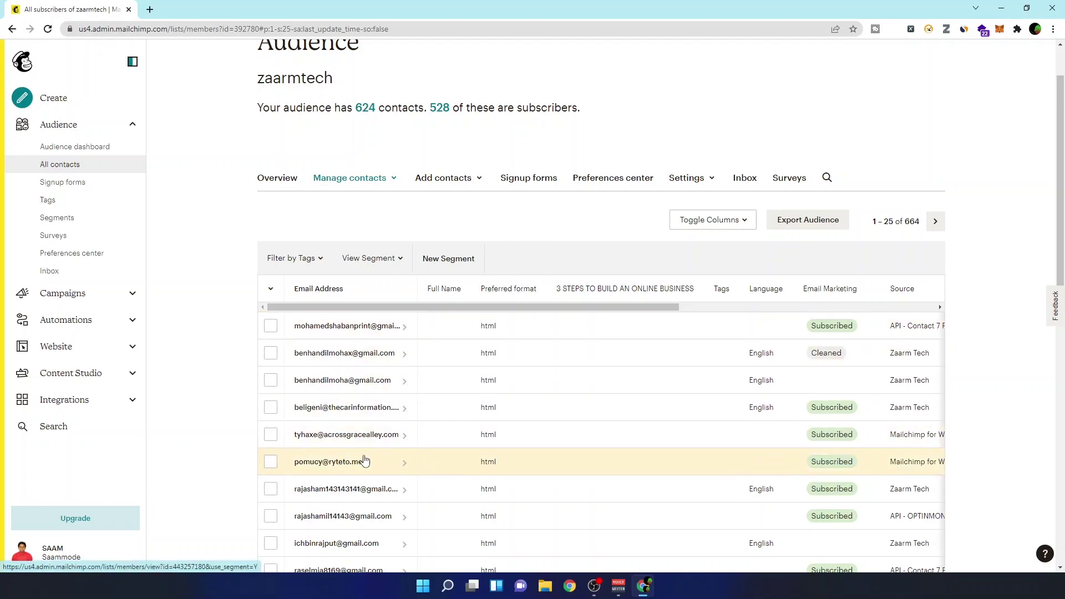
click(444, 258)
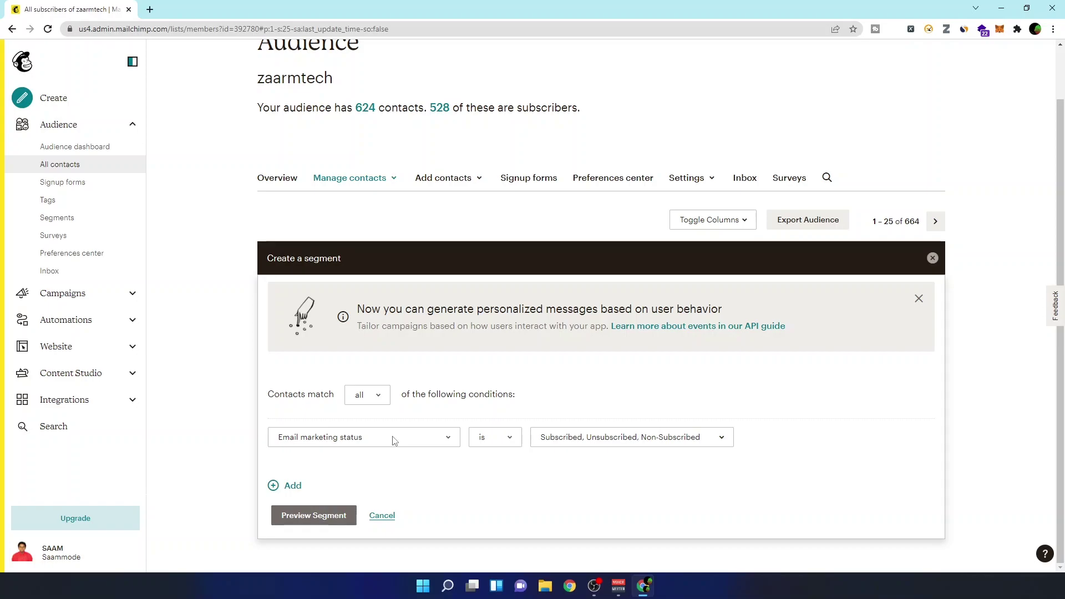
Try Email marketing engagement and Email marketing status as the condition field
click(394, 441)
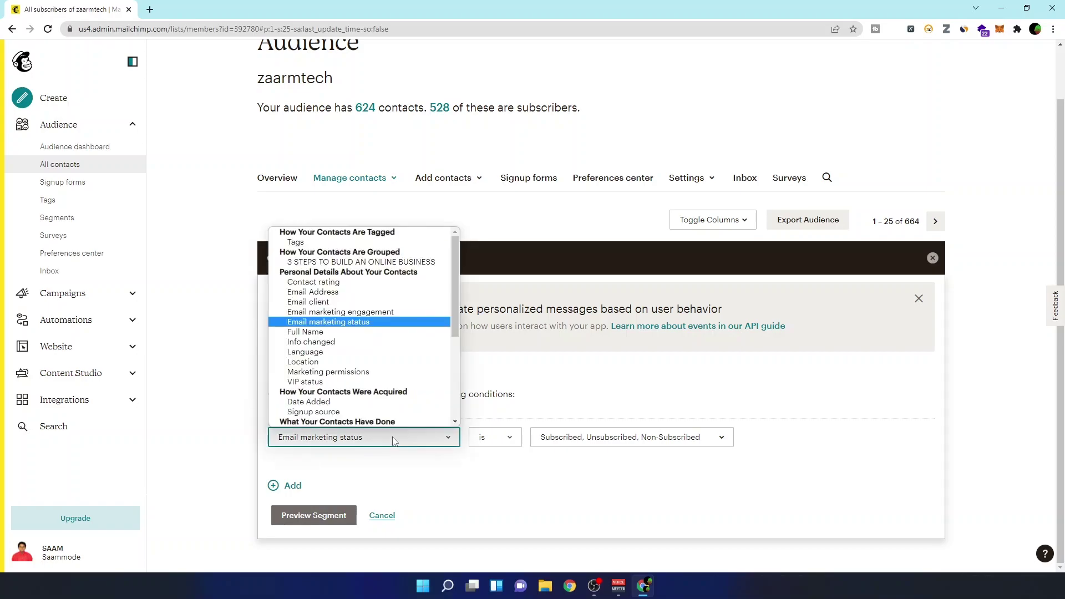
click(354, 313)
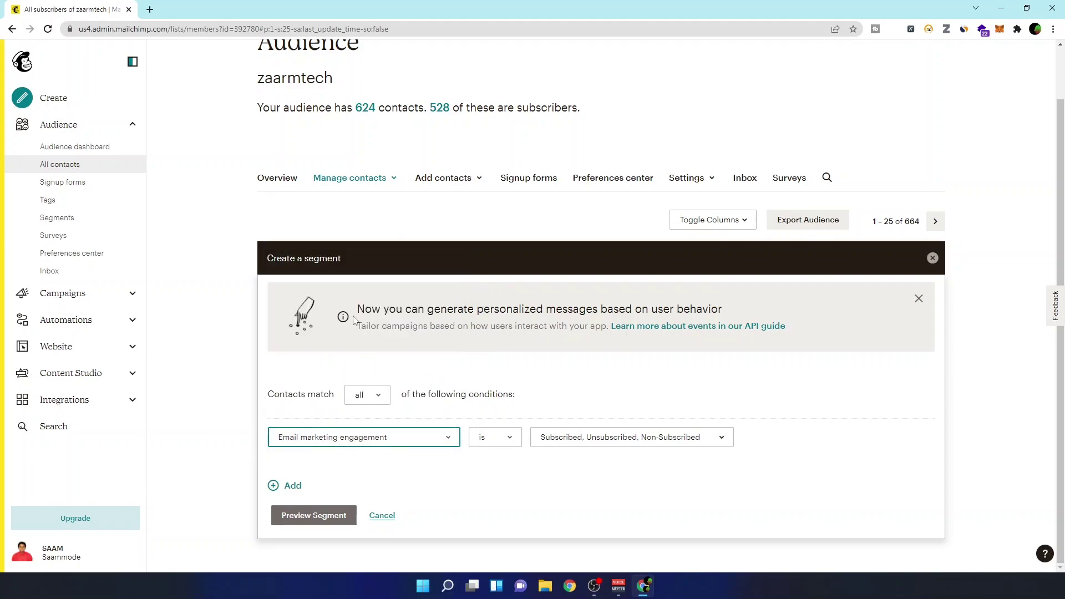
click(571, 441)
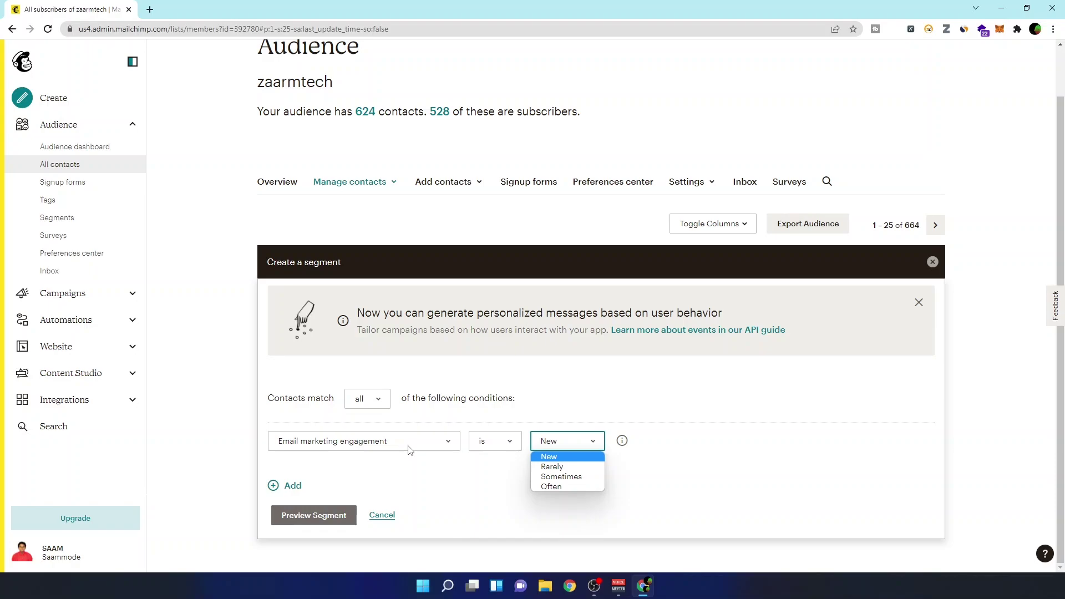
key(Down)
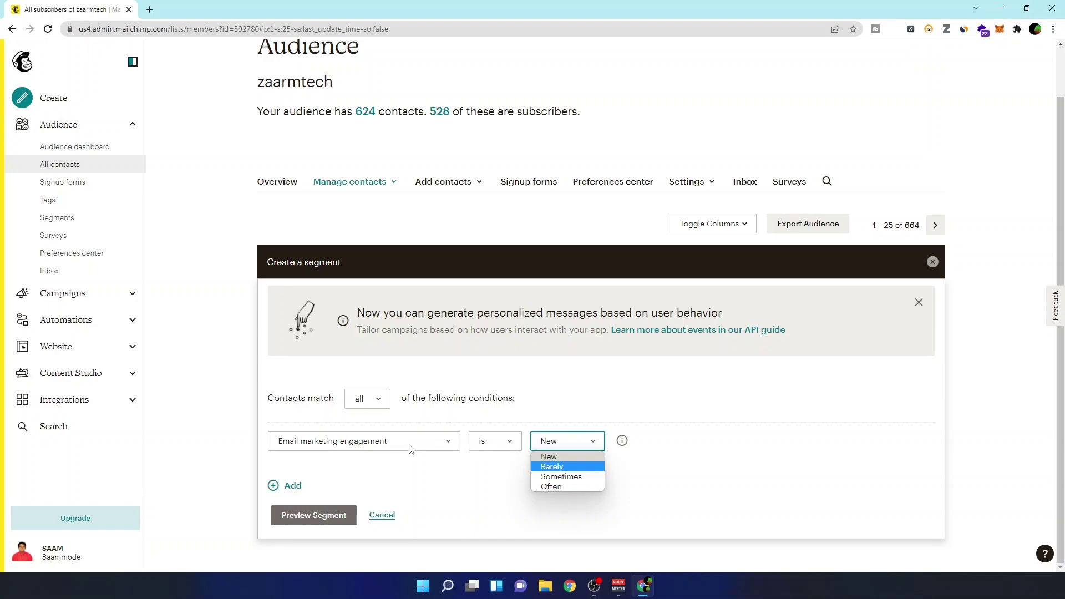
click(411, 448)
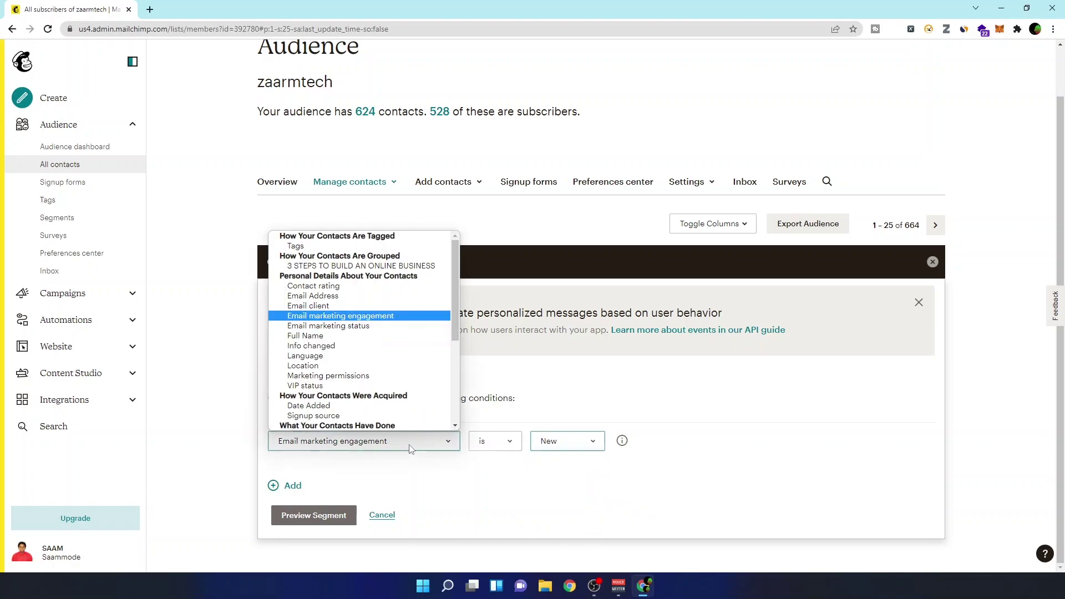
click(351, 327)
click(571, 443)
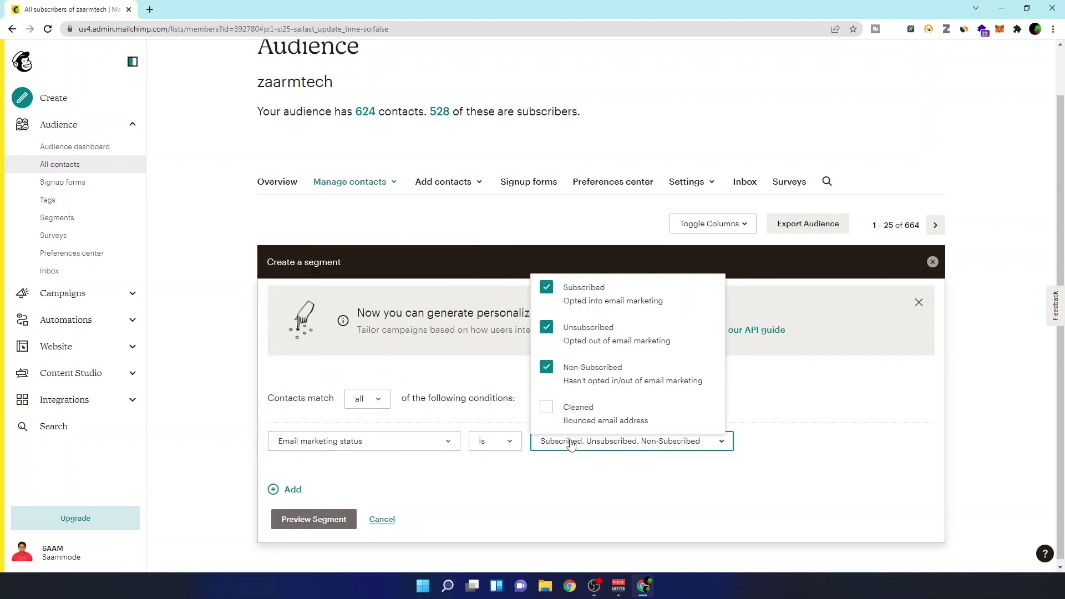
Base the condition on Contact rating and require two stars
click(409, 442)
scroll(346, 338, down, 3)
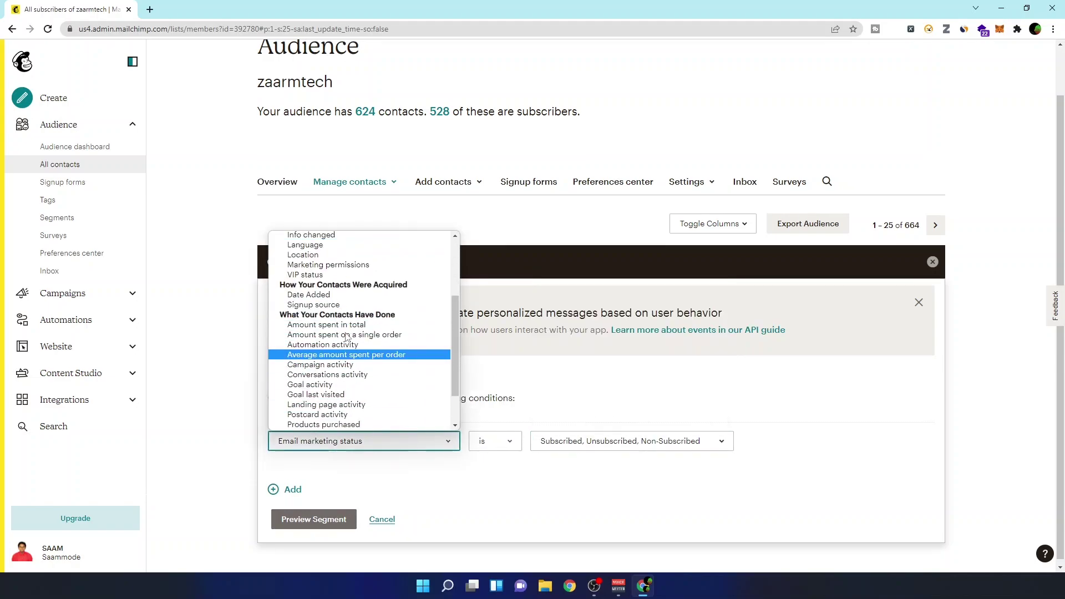
scroll(345, 333, up, 3)
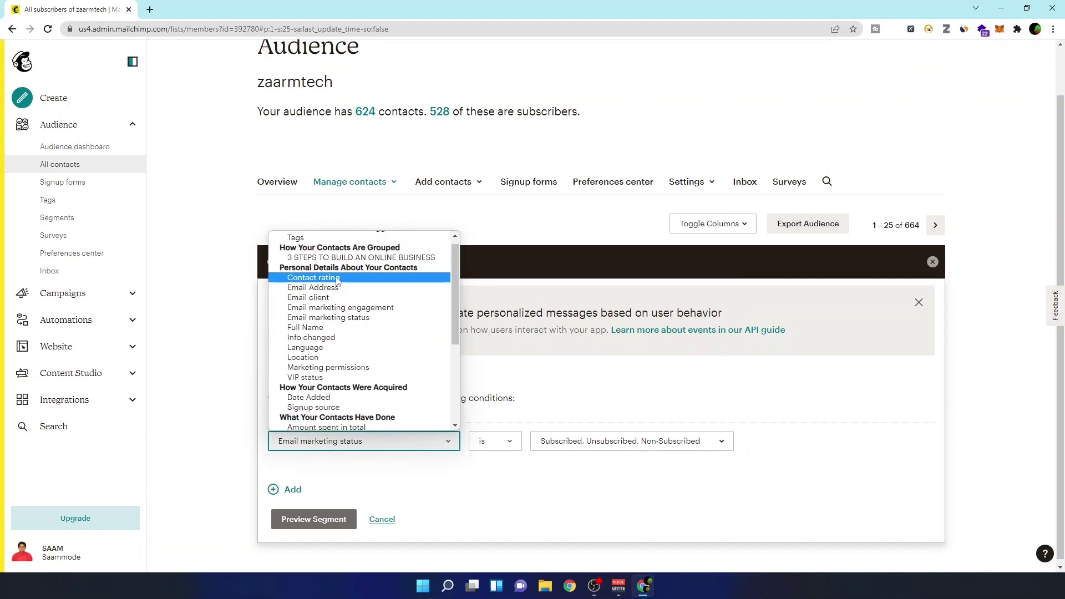
click(314, 278)
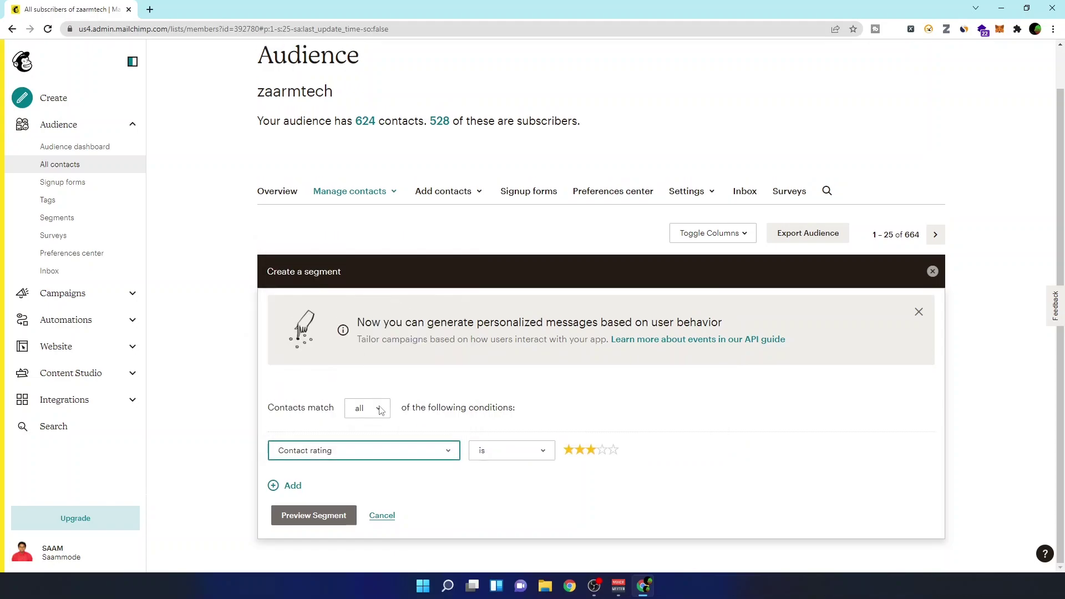
click(580, 452)
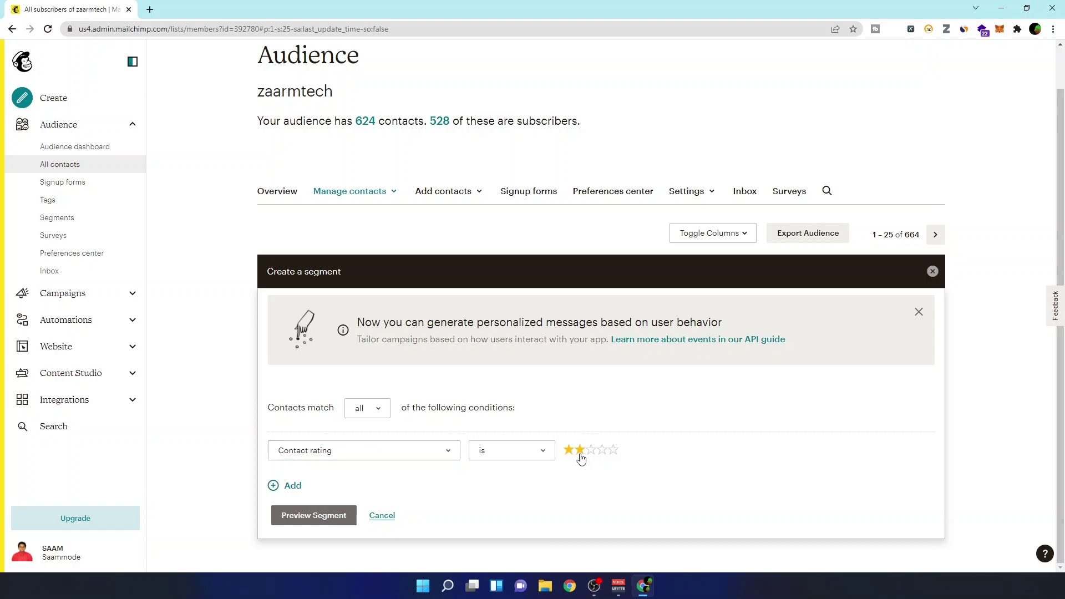
Search 'contact rating mailchimp' in a new browser tab
click(149, 9)
text(contact)
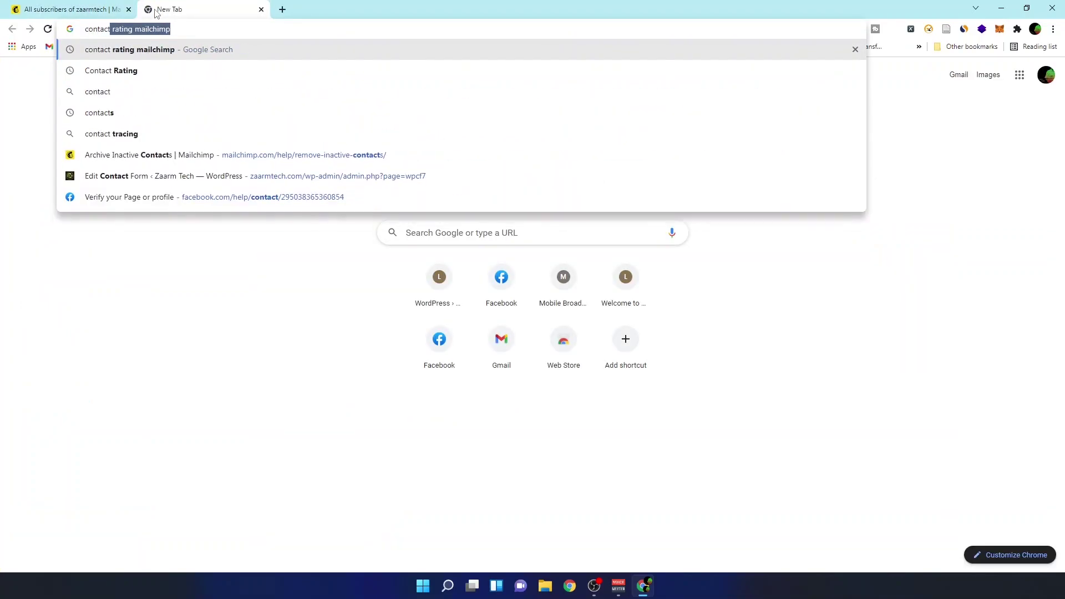
text( rating m,ailchimp)
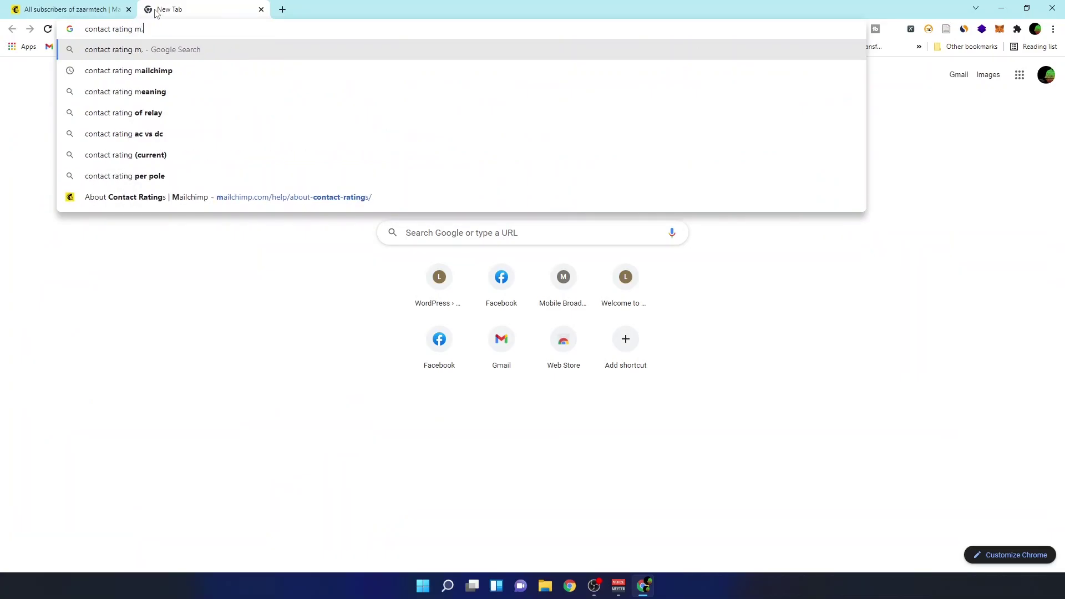
key(Return)
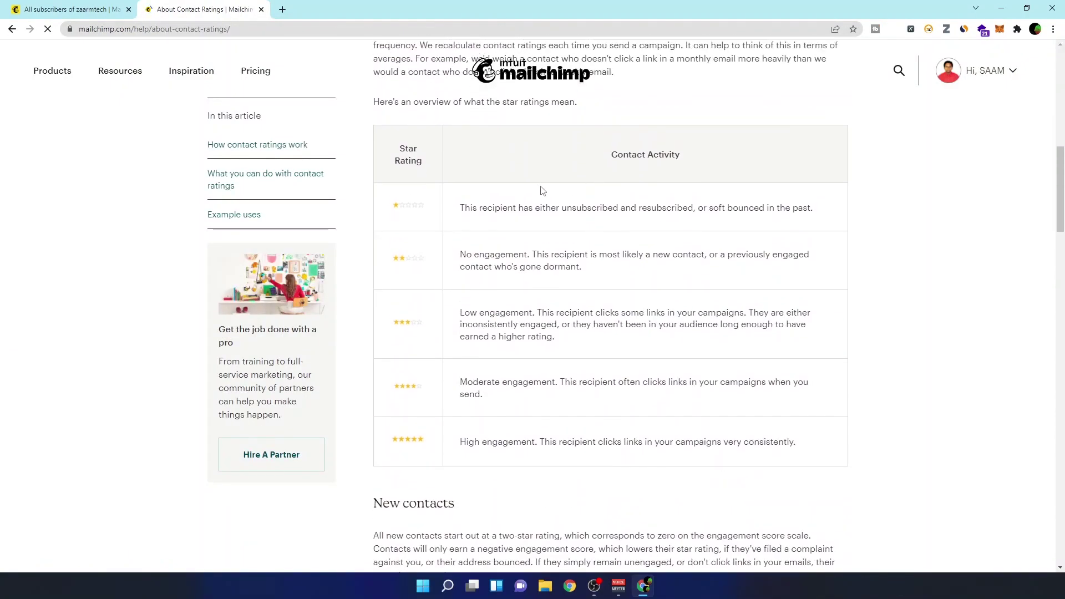
Read the one- and two-star descriptions in About Contact Ratings, then return to Mailchimp
drag(460, 209, 808, 208)
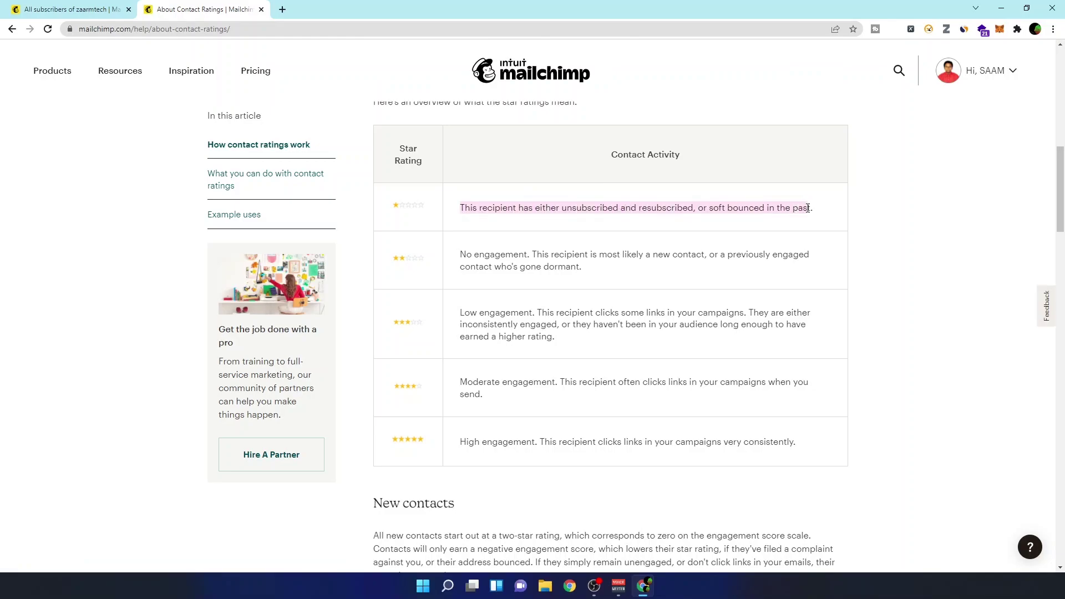
click(817, 213)
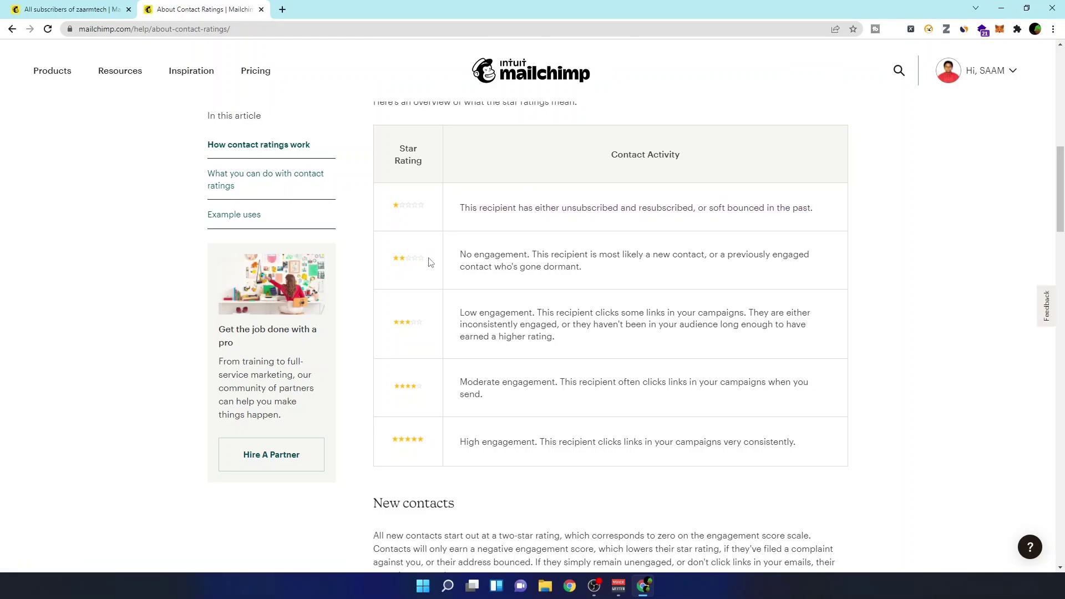
drag(429, 260, 392, 262)
click(470, 258)
drag(460, 257, 703, 256)
click(637, 272)
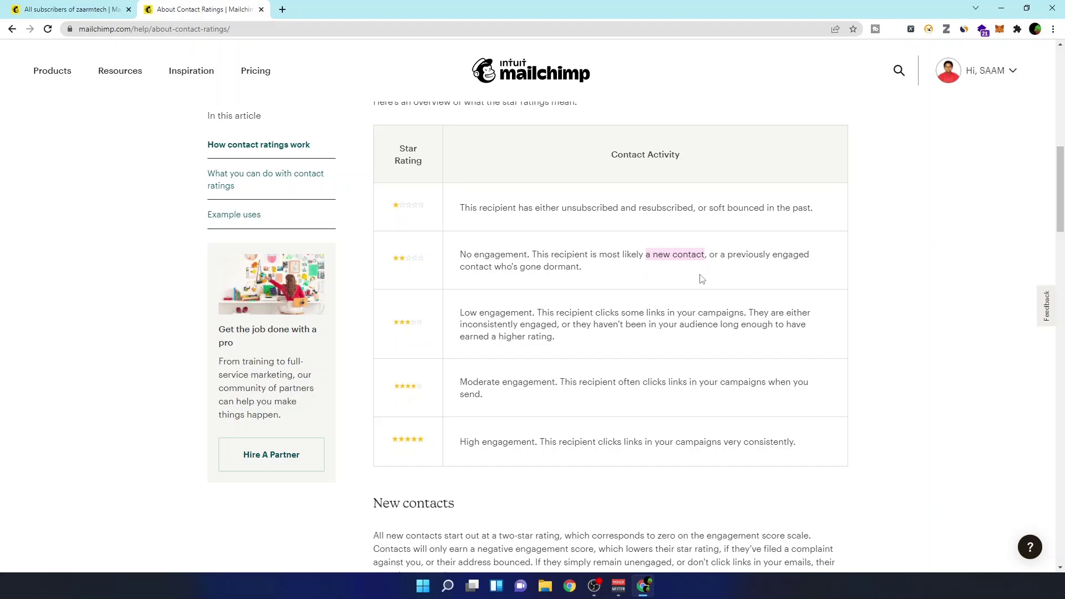
click(111, 8)
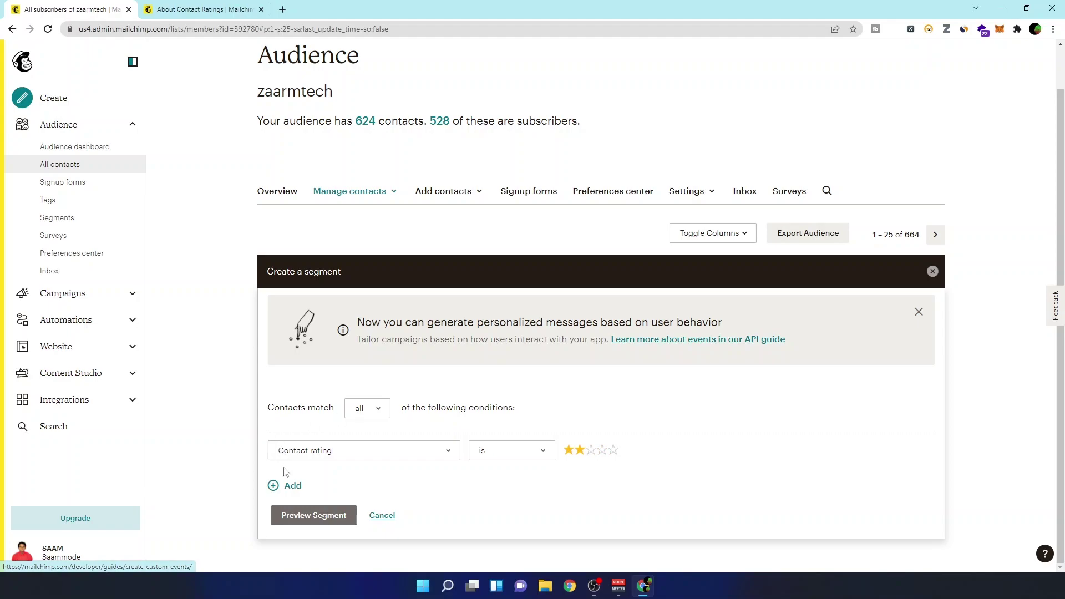
Add a second segment condition based on Date Added
click(291, 486)
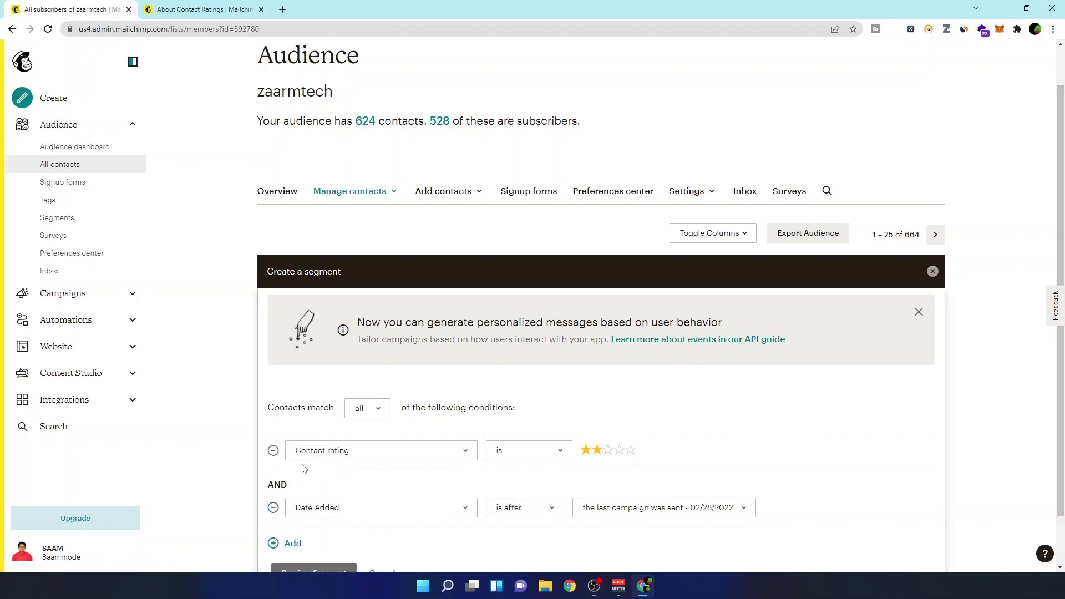
scroll(310, 466, down, 1)
click(363, 452)
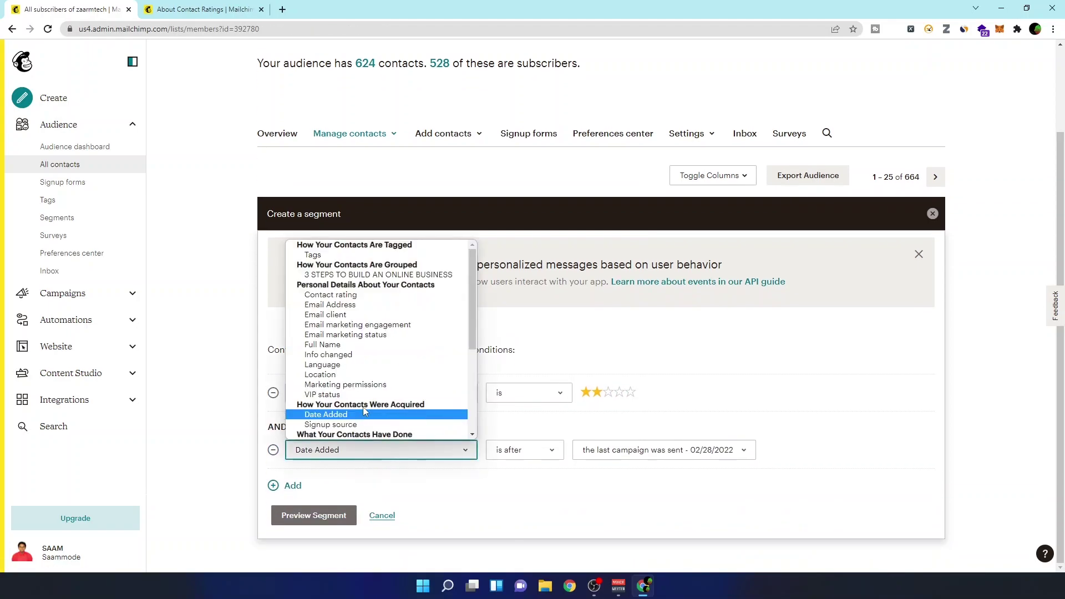
scroll(455, 332, down, 3)
scroll(470, 321, up, 2)
drag(468, 320, 471, 370)
scroll(472, 371, up, 2)
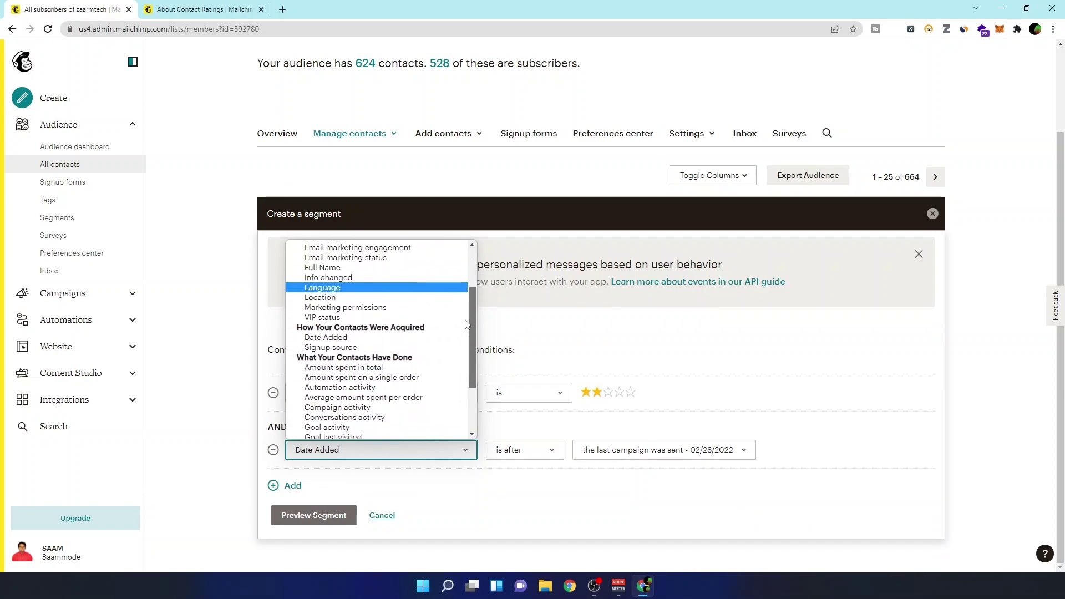
click(323, 362)
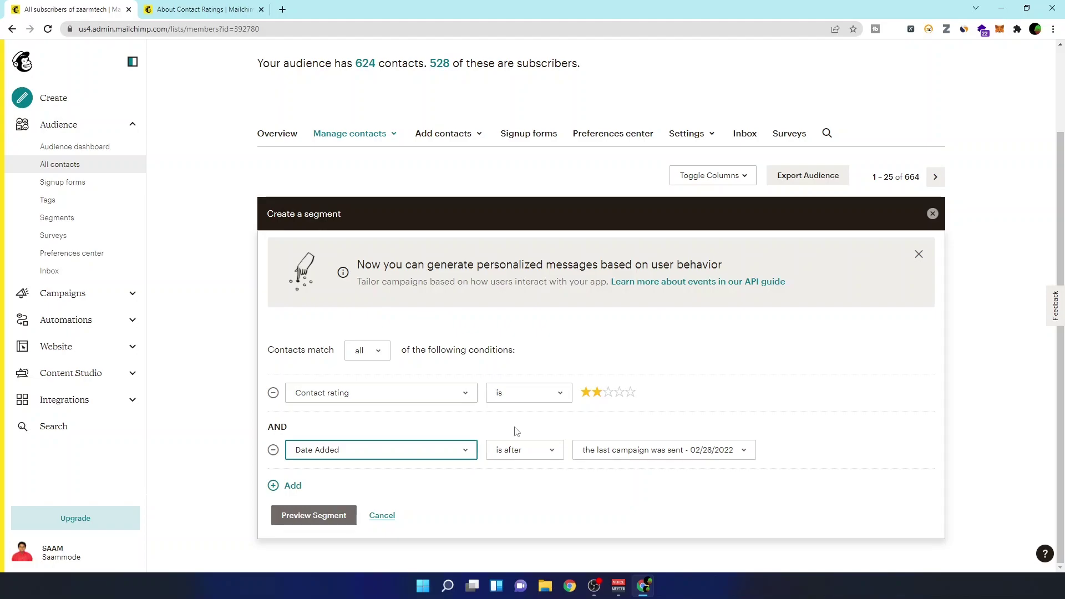
Set the Date Added condition to 'is after' the specific date 1/1/2022
click(617, 453)
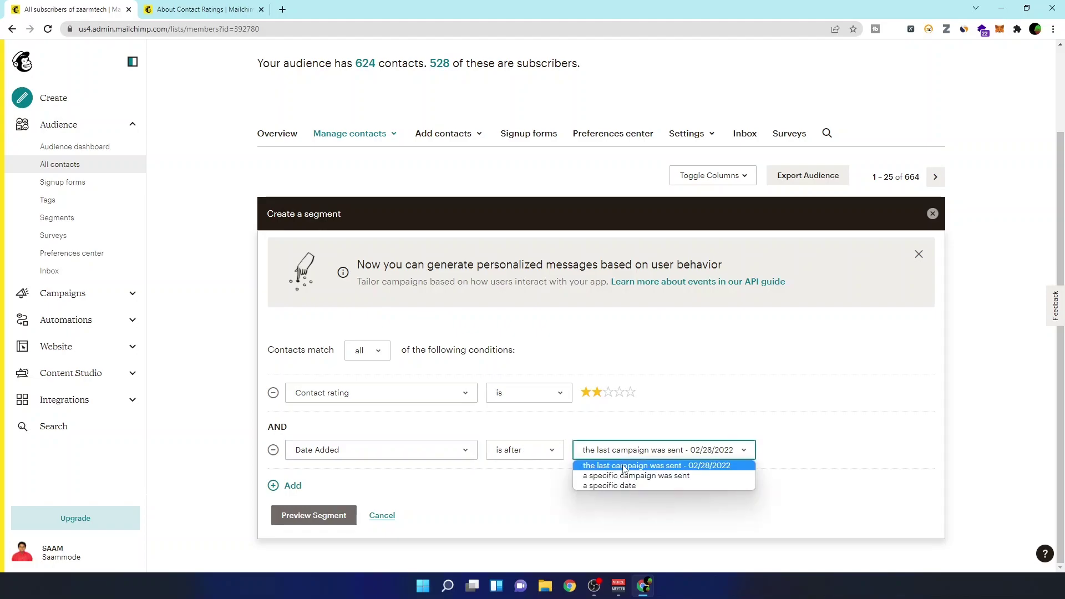
click(629, 486)
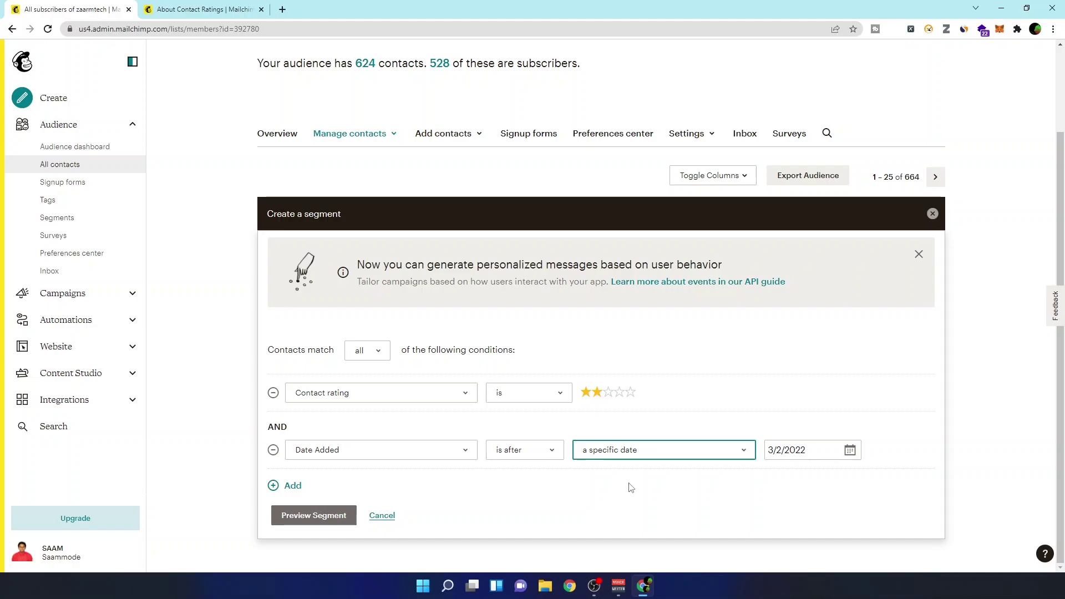
click(849, 451)
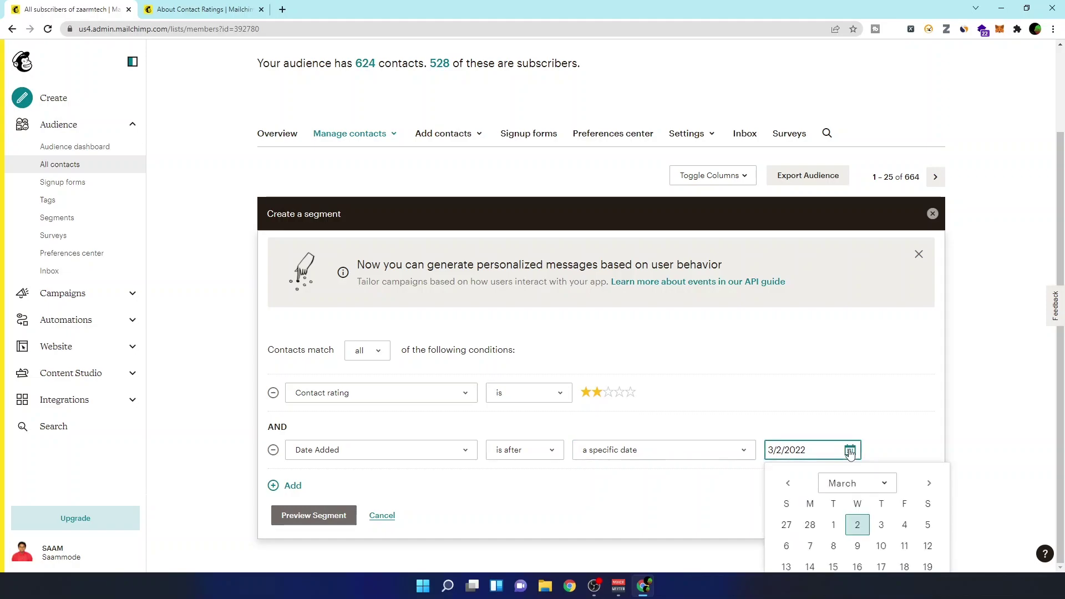
click(786, 485)
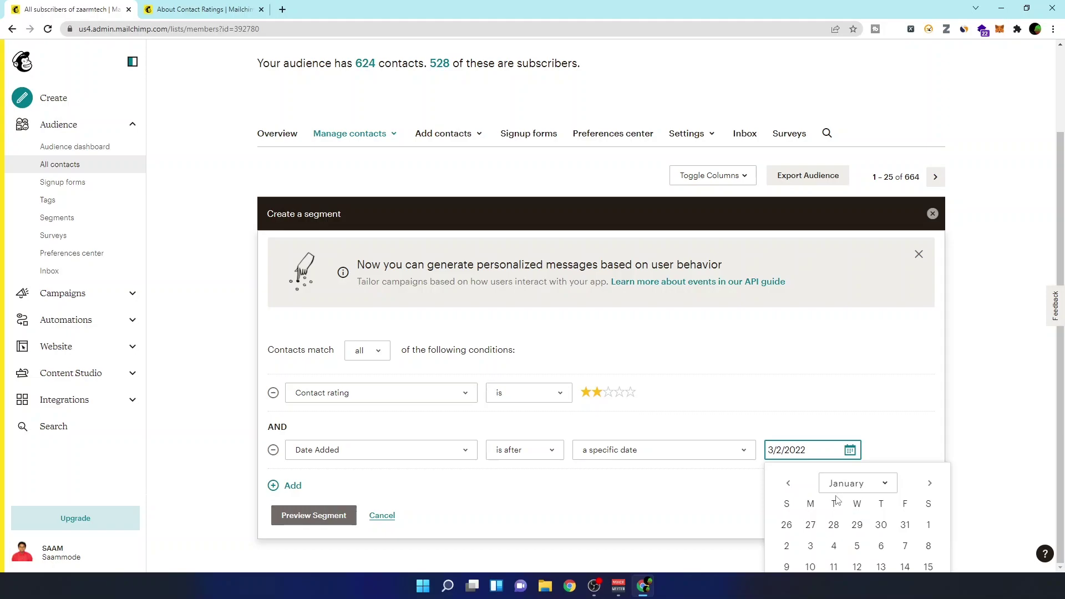
click(930, 525)
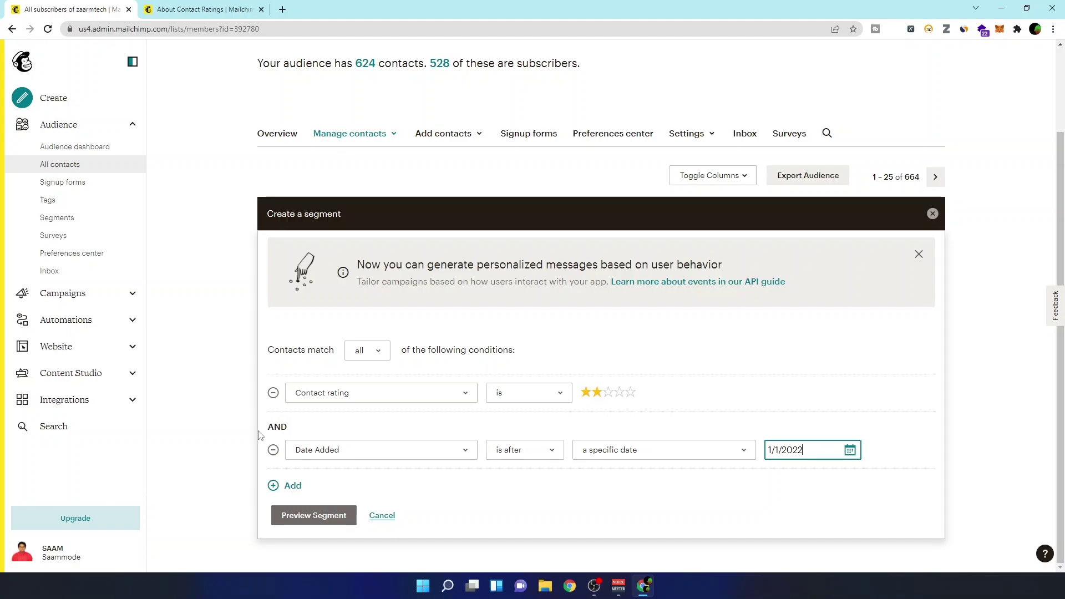
Preview the segment and scroll through its 157 matching contacts
click(313, 515)
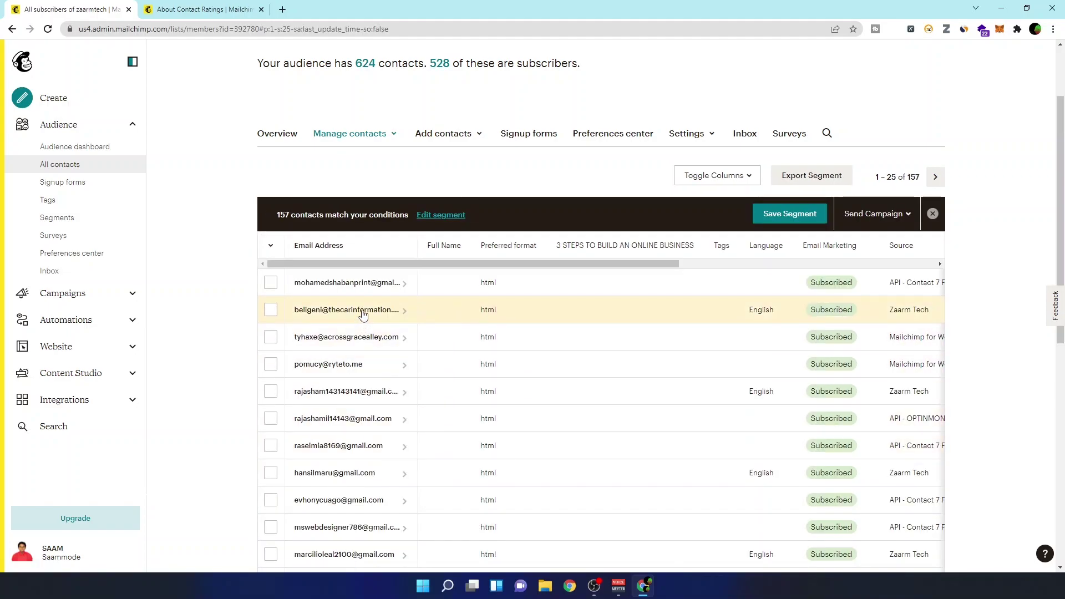
scroll(366, 294, down, 2)
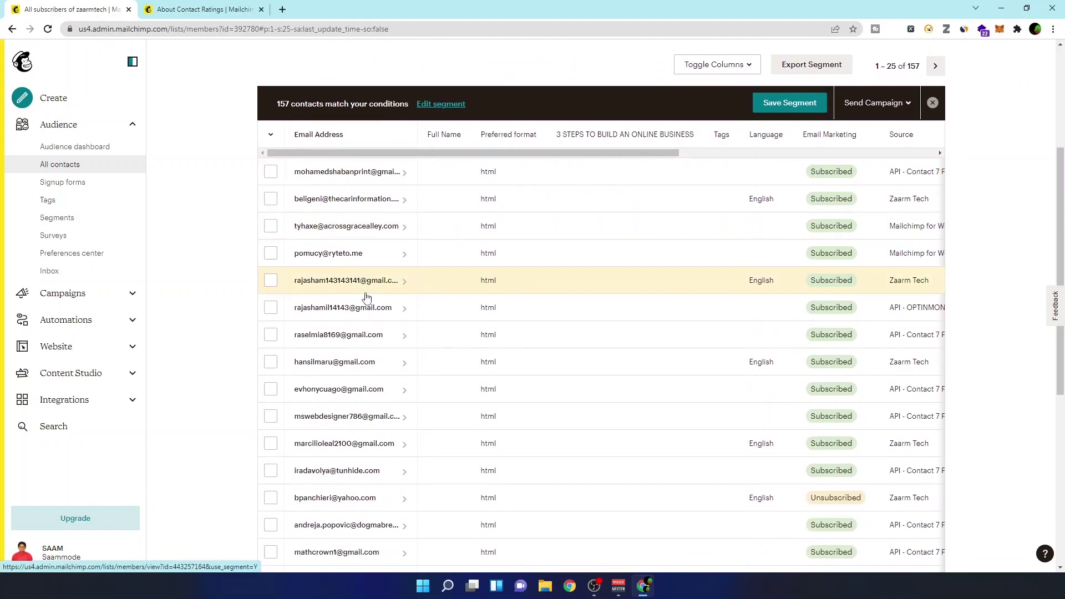
scroll(355, 200, down, 6)
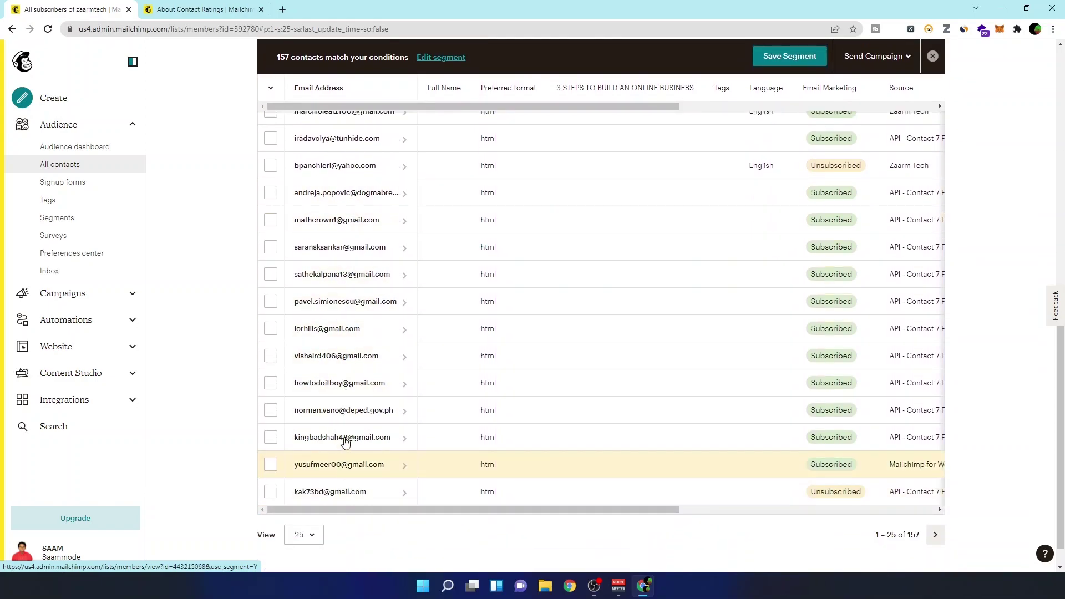
scroll(352, 422, up, 6)
scroll(358, 419, up, 3)
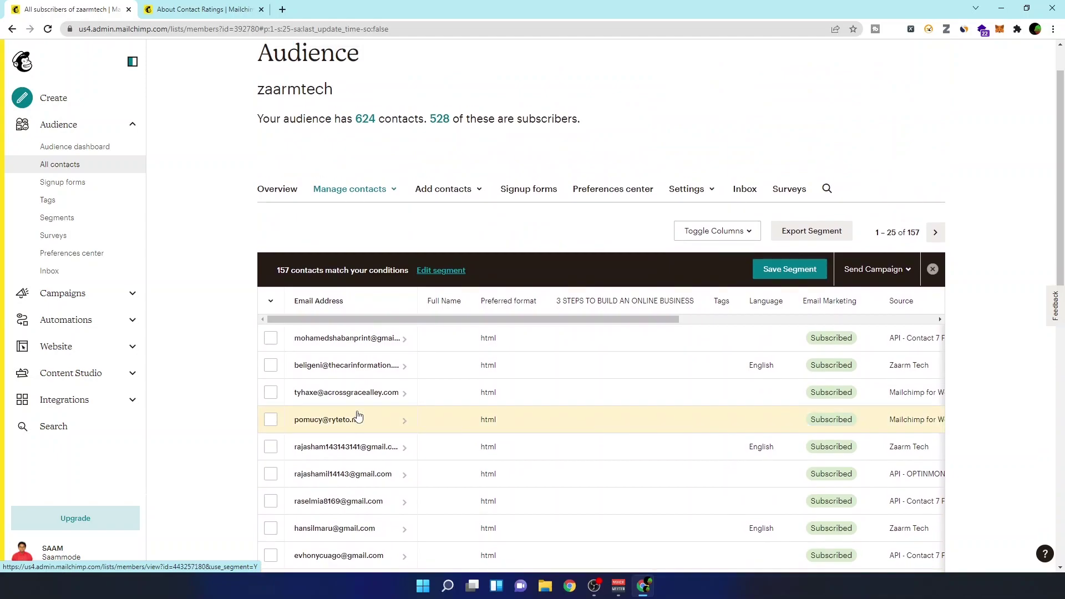
scroll(380, 383, down, 4)
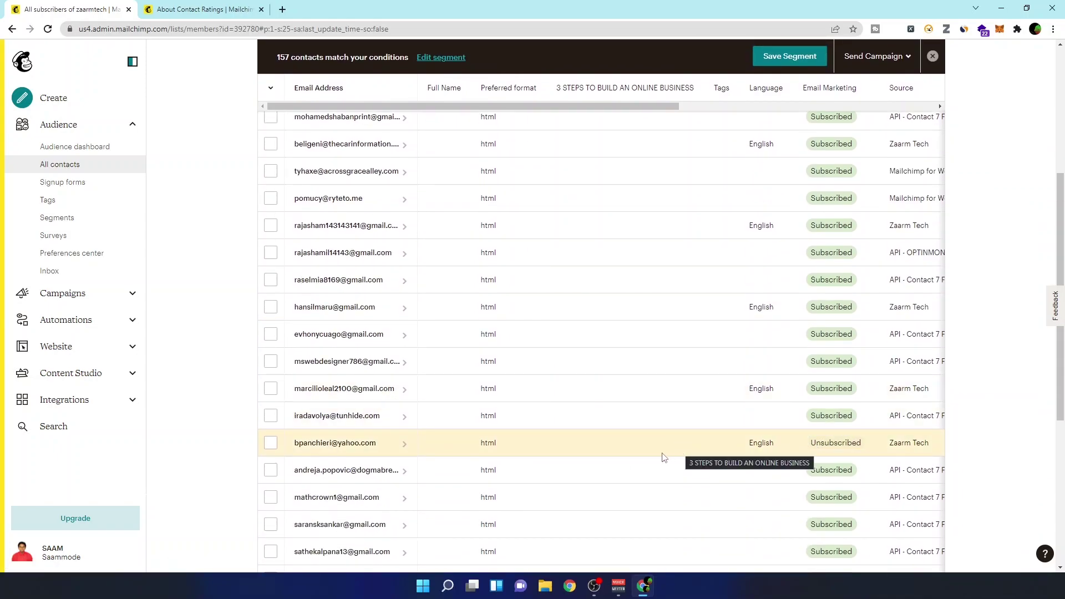
scroll(607, 440, up, 5)
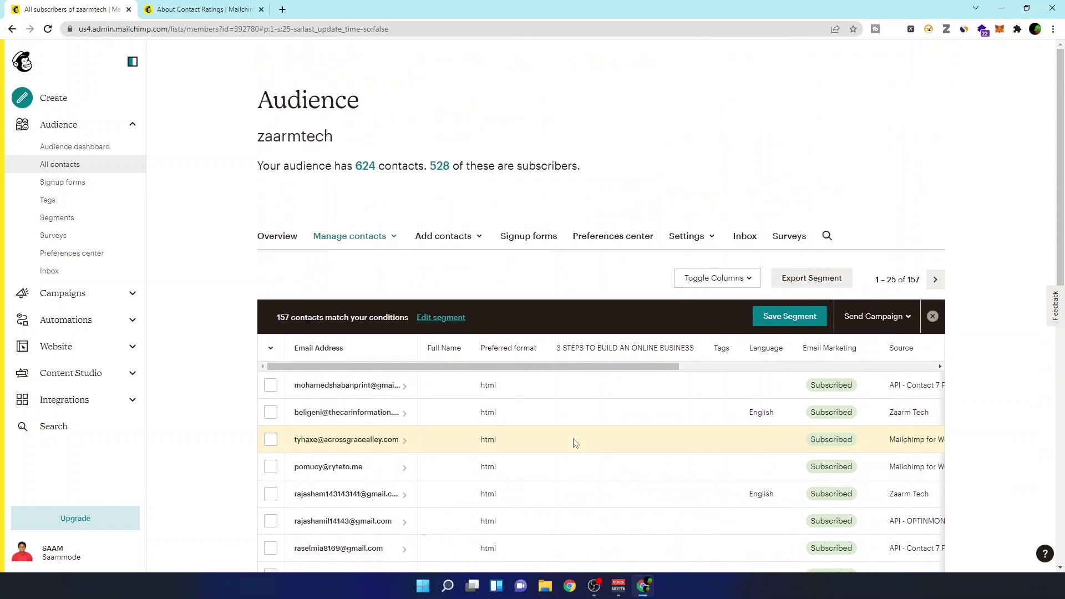
Select the visible page of contacts, then extend the selection to all 157
click(271, 348)
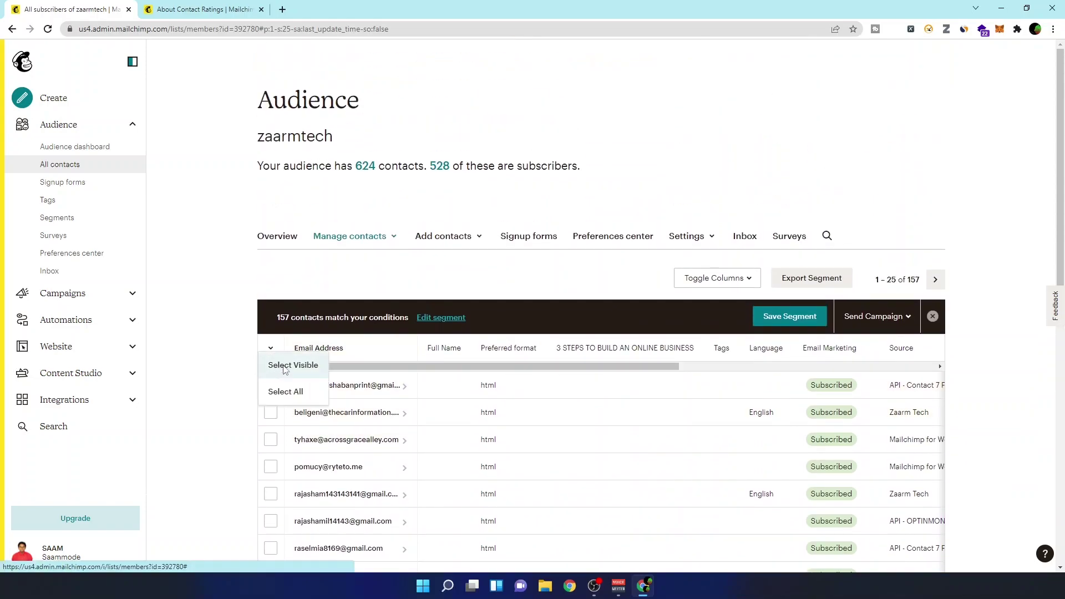
click(283, 365)
scroll(271, 299, down, 4)
scroll(343, 499, down, 6)
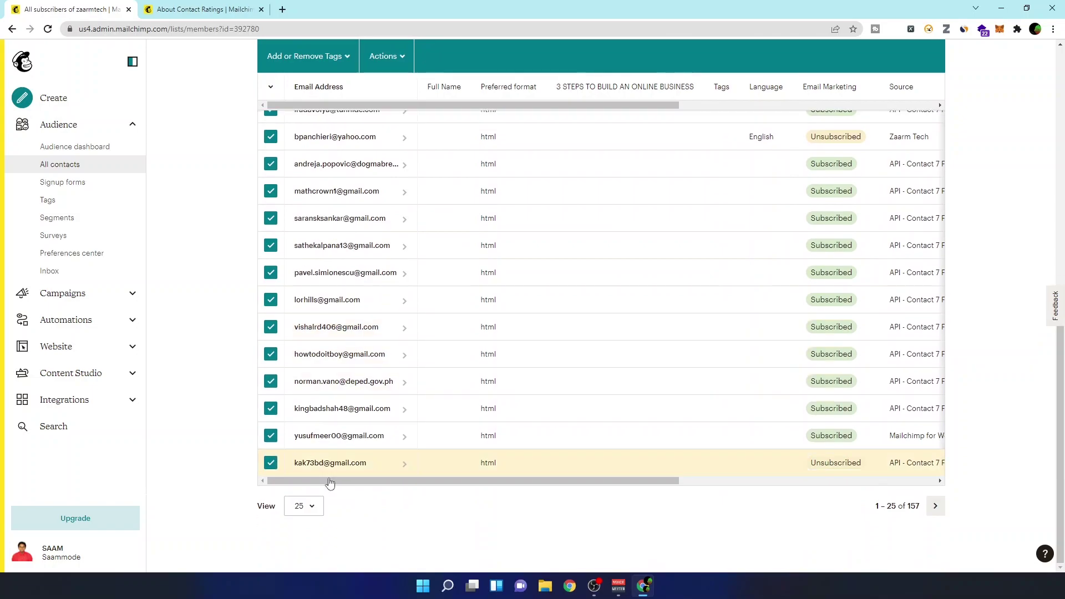
scroll(345, 452, up, 4)
scroll(345, 452, up, 7)
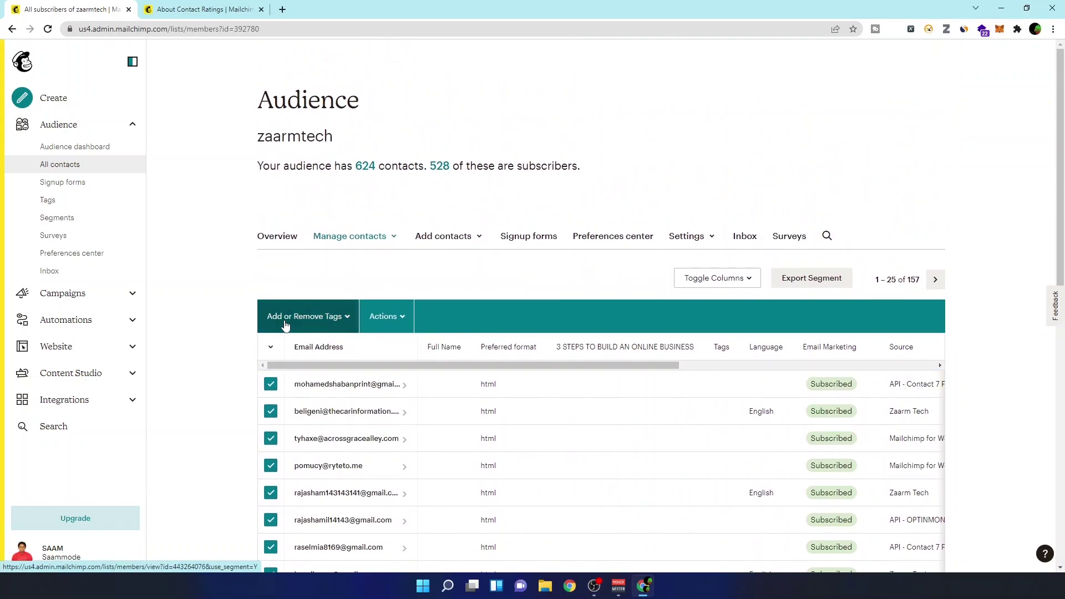
click(277, 347)
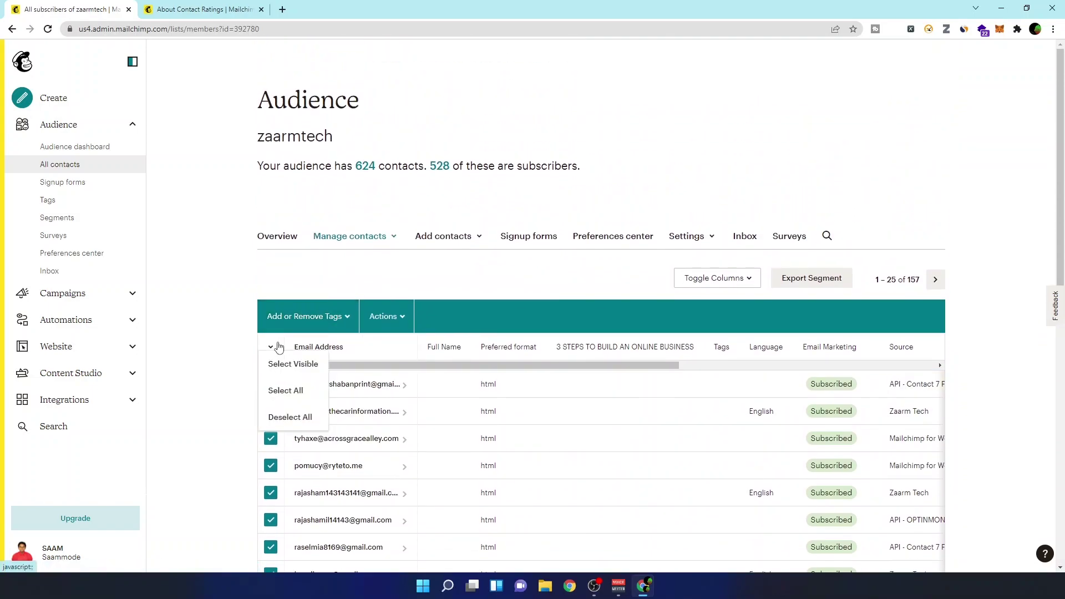
click(297, 391)
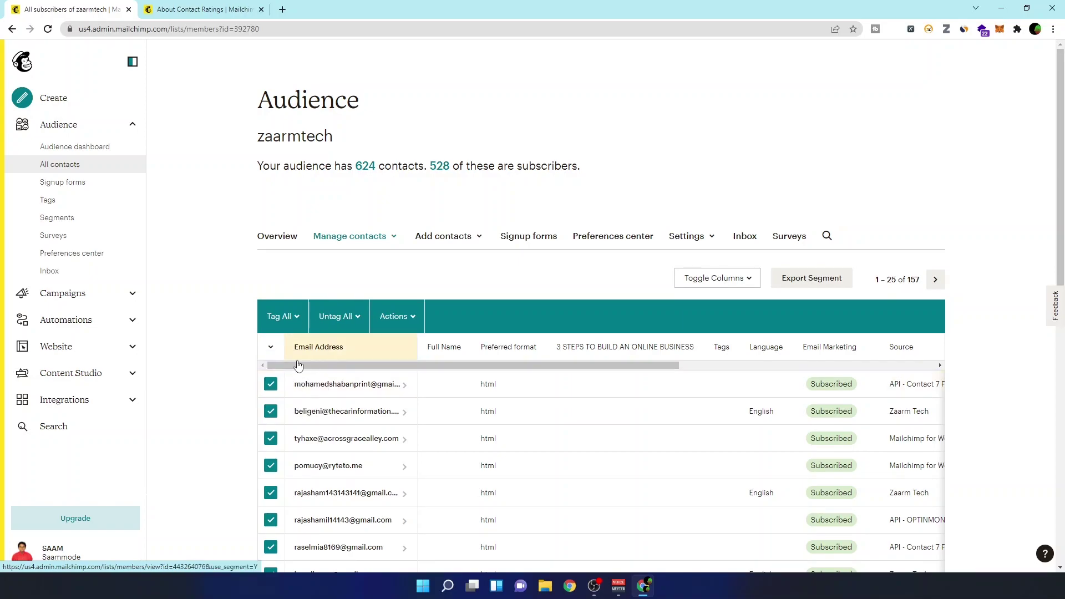
scroll(394, 352, down, 10)
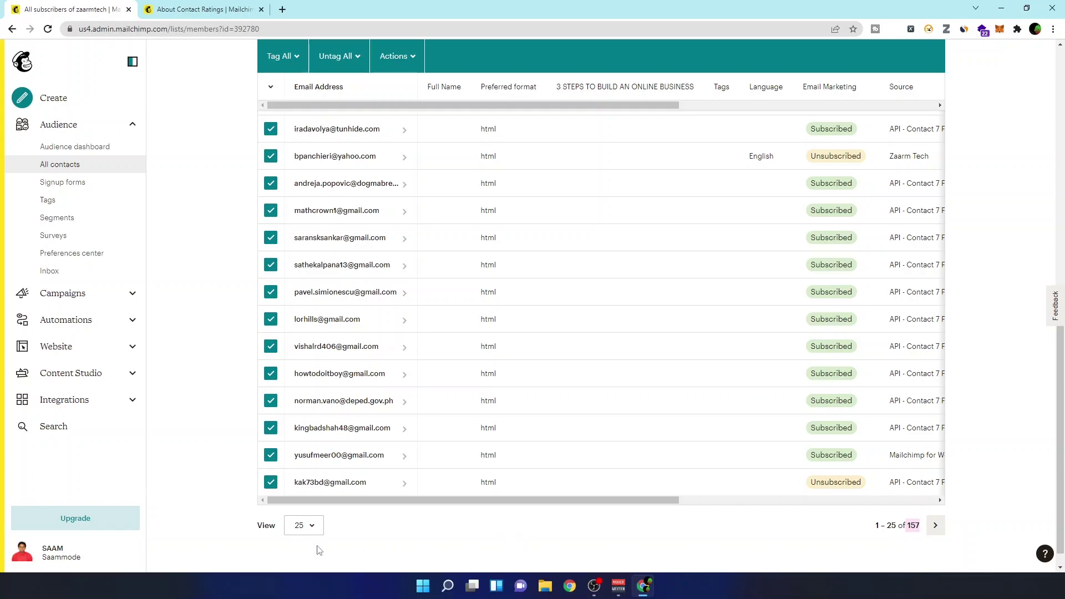
scroll(475, 458, up, 8)
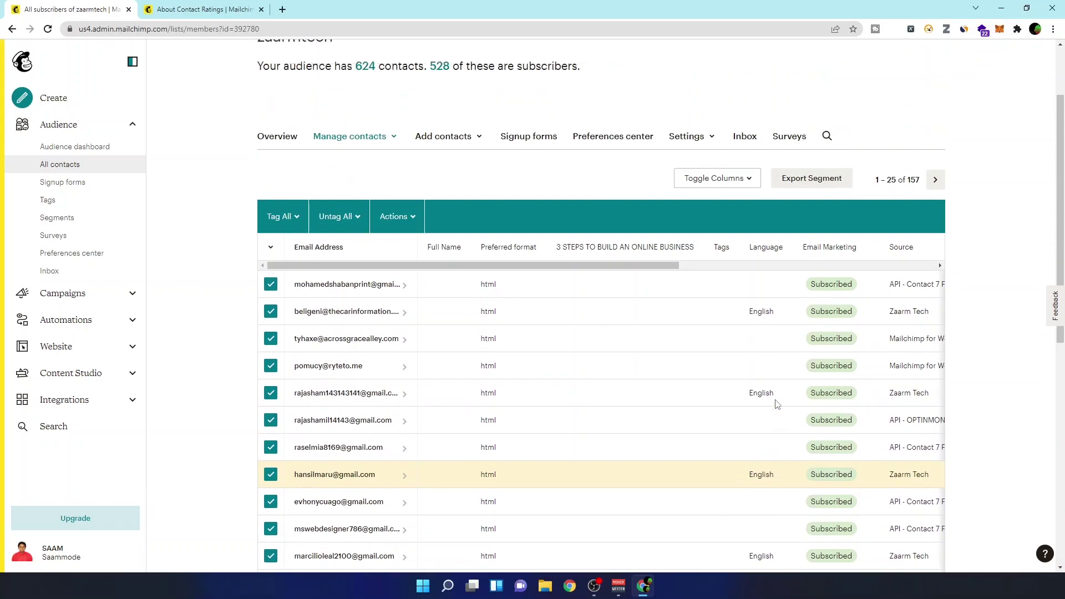
scroll(777, 404, up, 2)
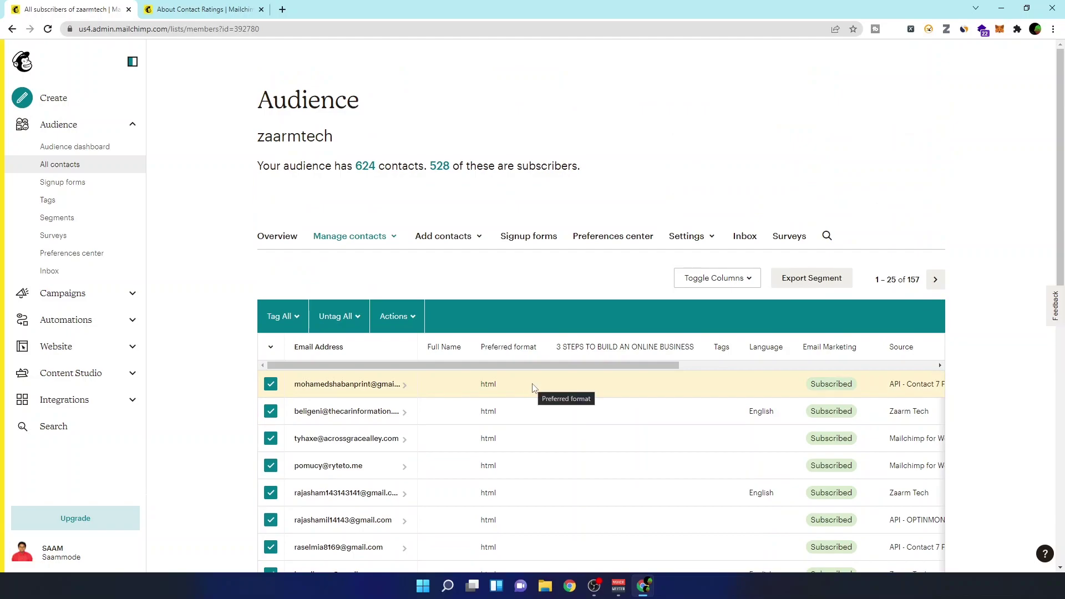
Choose Archive from Actions and check the warning covers 157 contacts
click(411, 320)
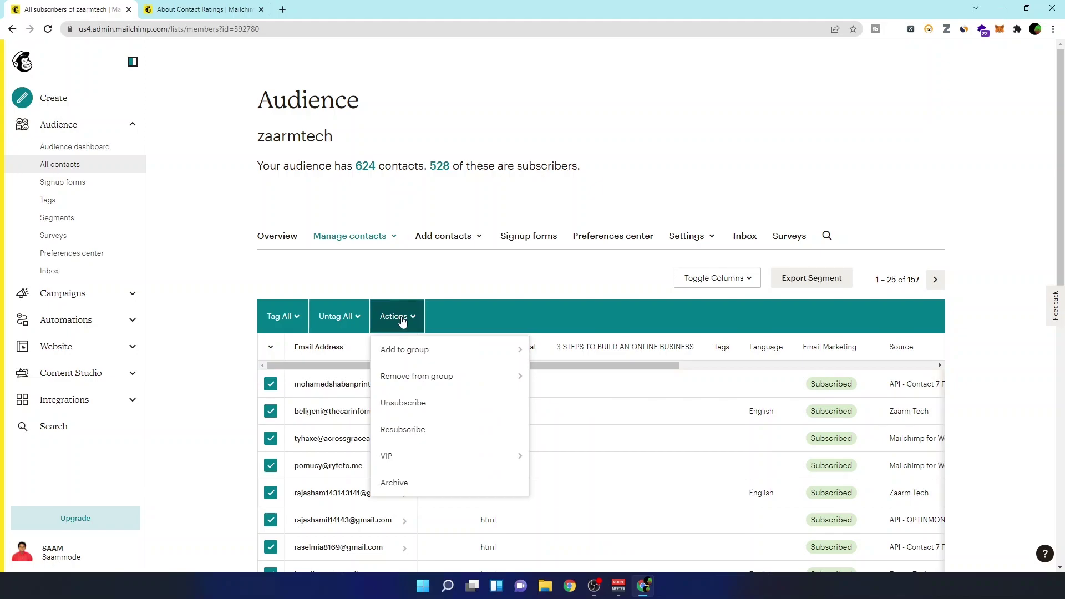
click(398, 483)
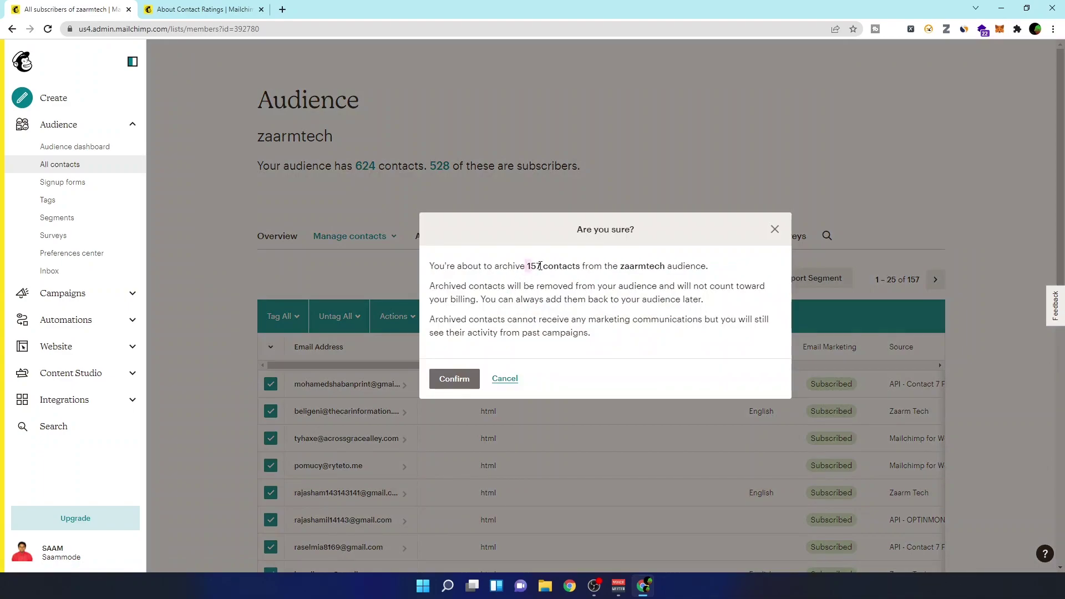
drag(526, 265, 582, 261)
click(533, 268)
Confirm the archive, then view All contacts, now 467, with the segment bar closed
click(446, 379)
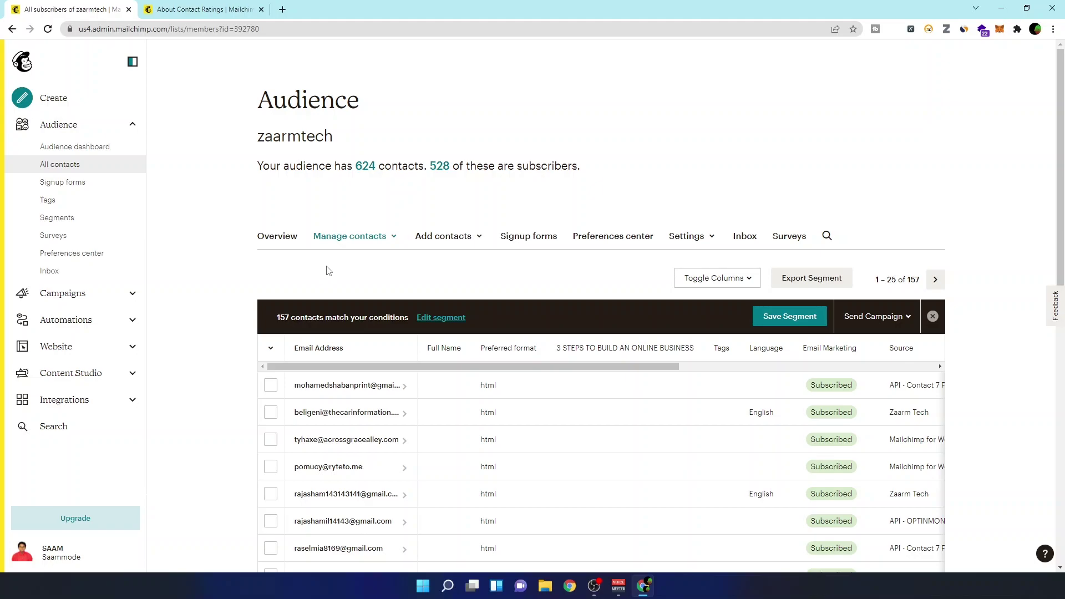
click(90, 165)
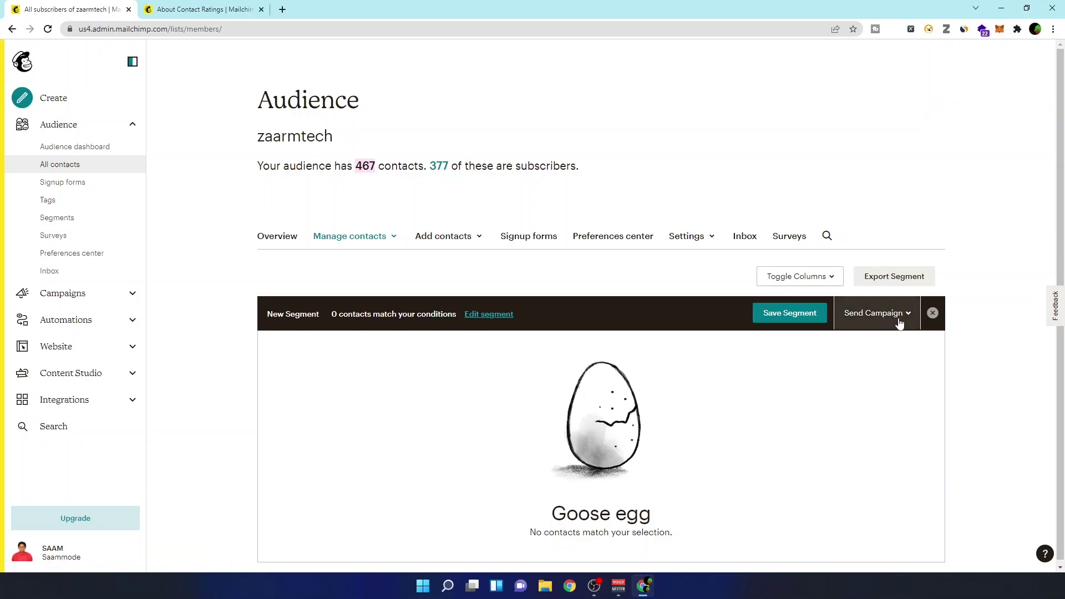
click(933, 314)
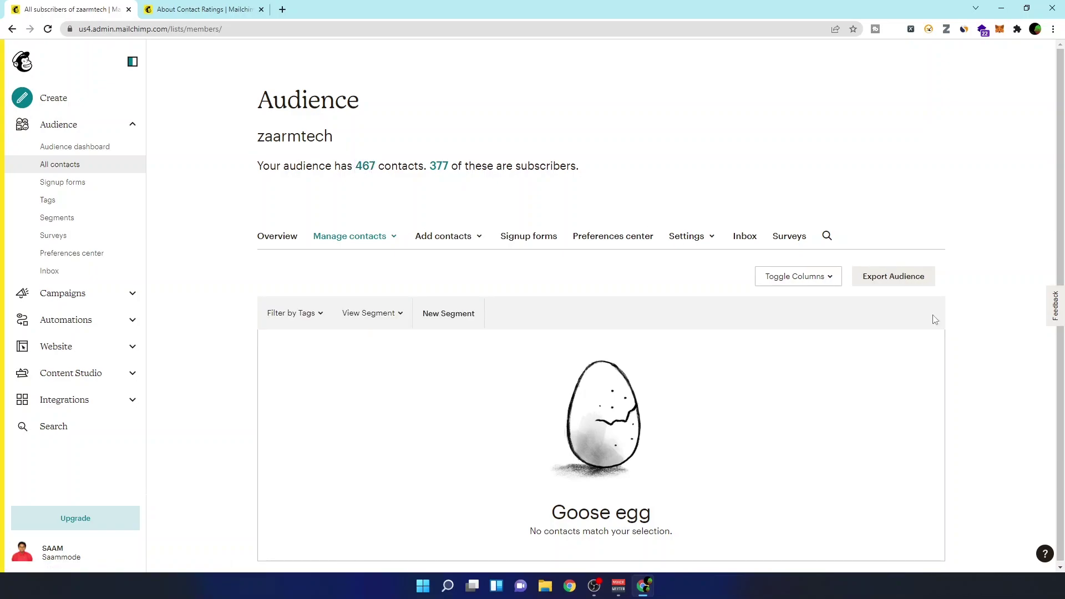